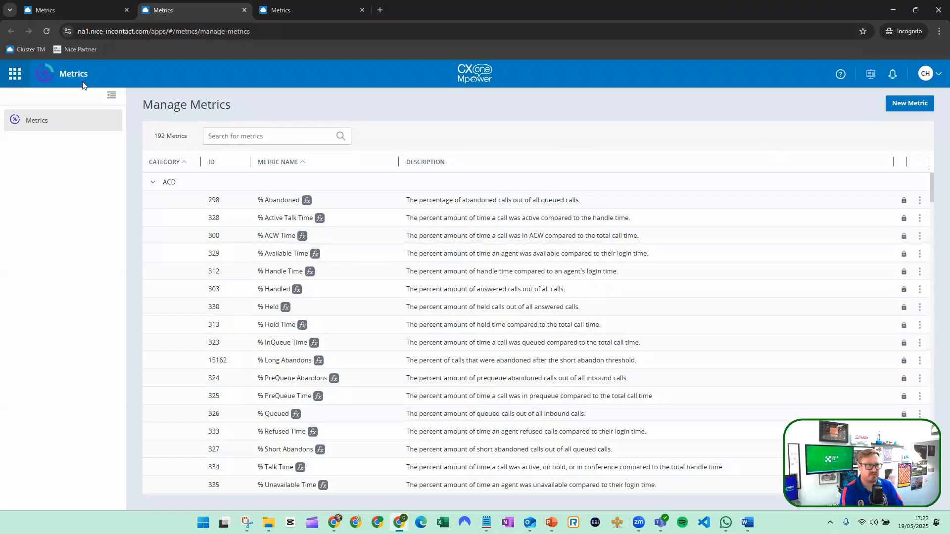
Open the Metrics application from the Data & Analytics group of the application list.
{"action": "left_click", "coordinate": [14, 75]}
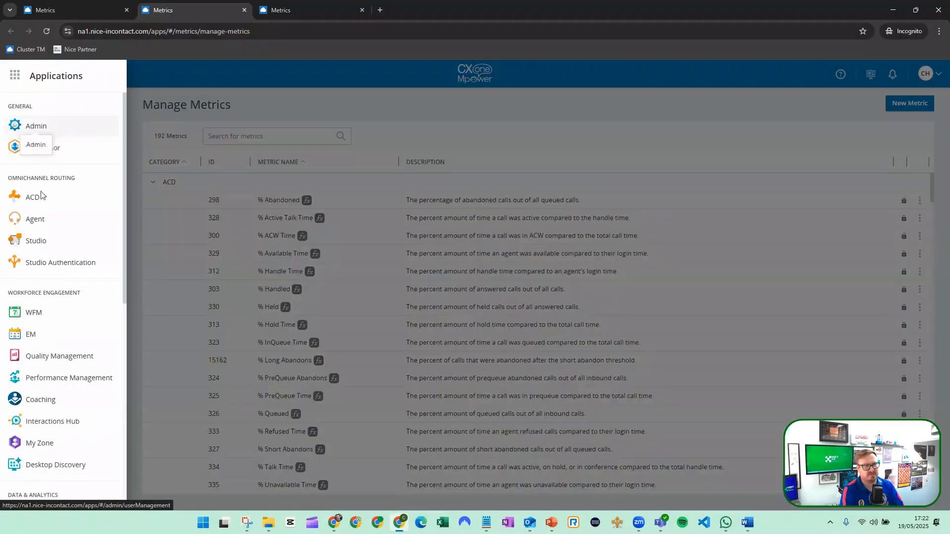
{"action": "scroll", "coordinate": [48, 388], "scroll_direction": "down", "scroll_amount": 3}
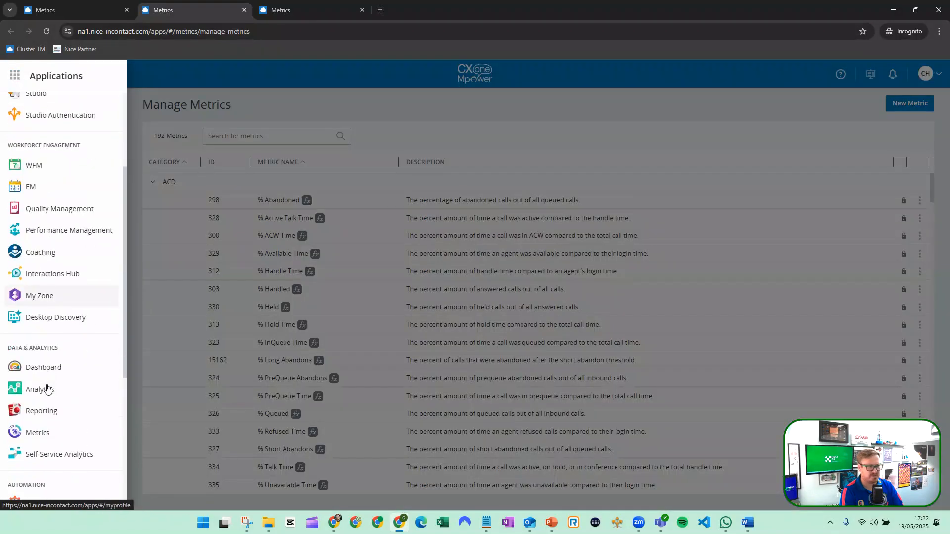
{"action": "left_click", "coordinate": [54, 438]}
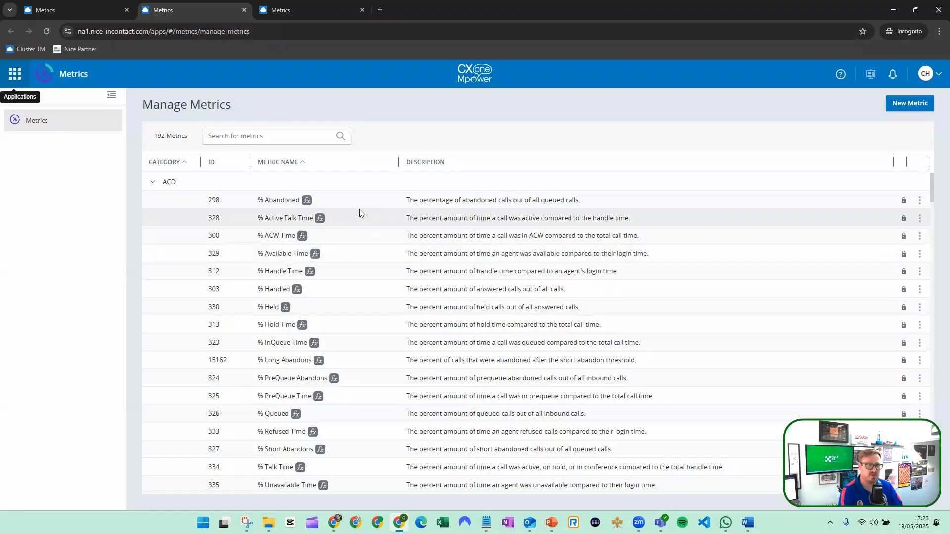
Open the Avg Talk Time metric and review its settings, formula and group assignments, returning to the metric list.
{"action": "scroll", "coordinate": [359, 209], "scroll_direction": "down", "scroll_amount": 1}
{"action": "scroll", "coordinate": [359, 213], "scroll_direction": "down", "scroll_amount": 5}
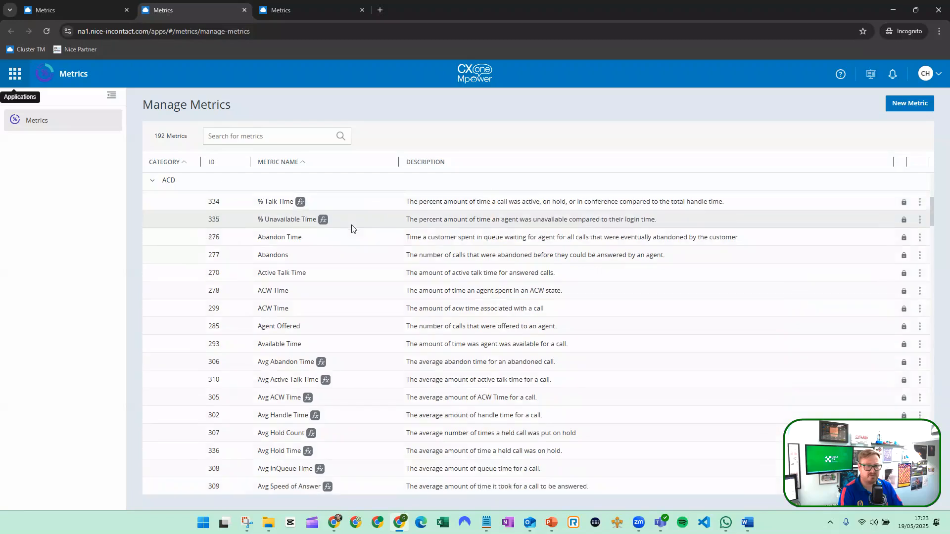
{"action": "scroll", "coordinate": [353, 228], "scroll_direction": "down", "scroll_amount": 2}
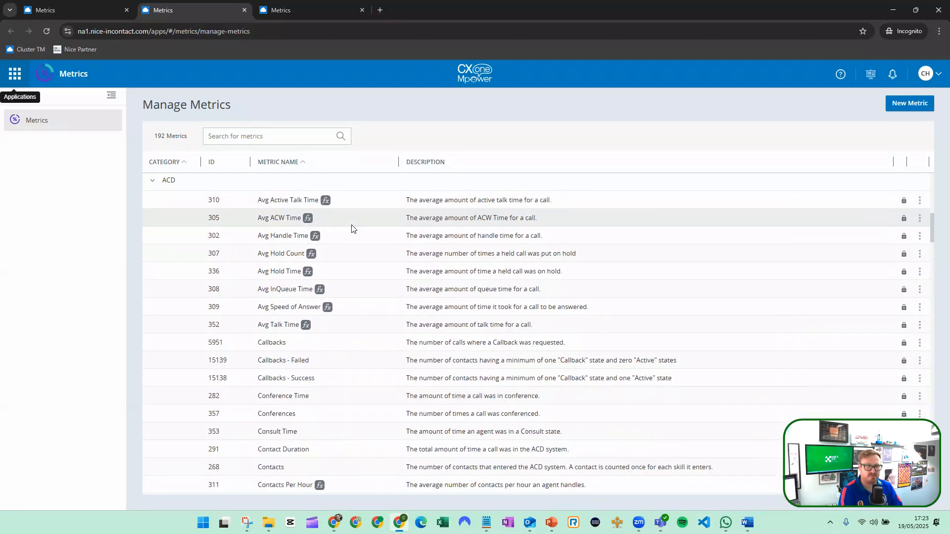
{"action": "scroll", "coordinate": [353, 228], "scroll_direction": "down", "scroll_amount": 1}
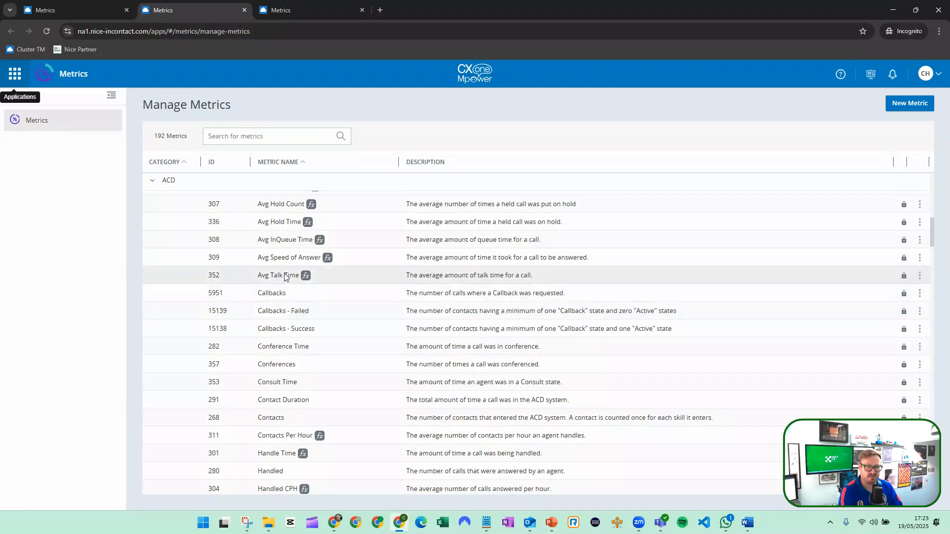
{"action": "left_click", "coordinate": [286, 277]}
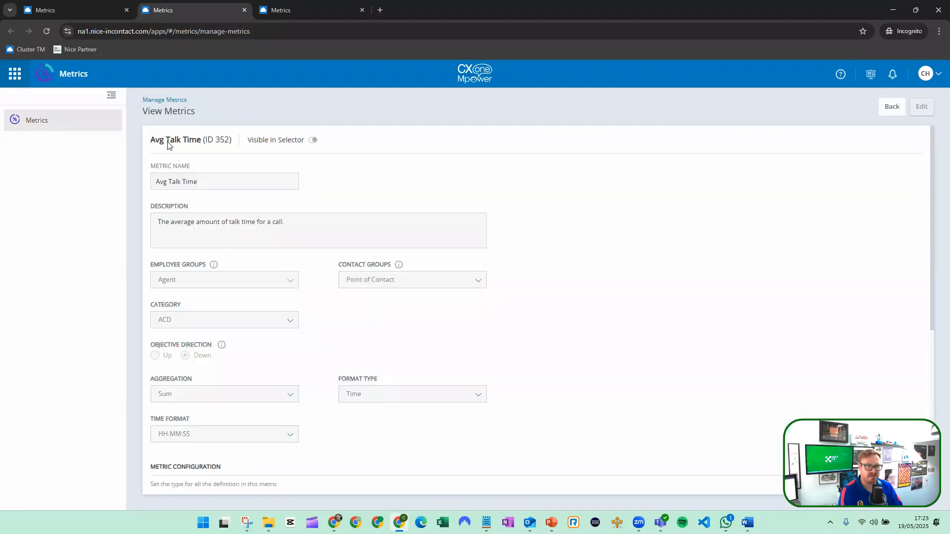
{"action": "scroll", "coordinate": [216, 208], "scroll_direction": "down", "scroll_amount": 1}
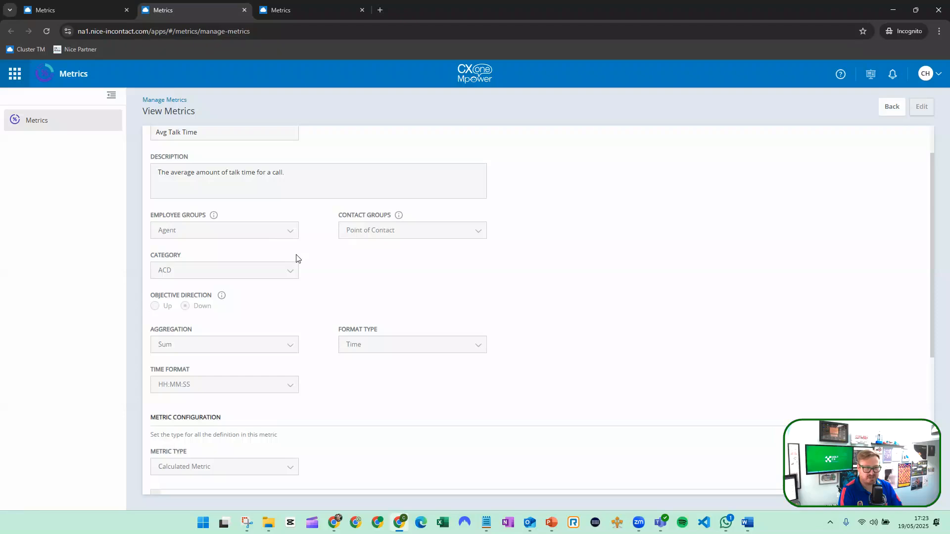
{"action": "scroll", "coordinate": [331, 282], "scroll_direction": "down", "scroll_amount": 2}
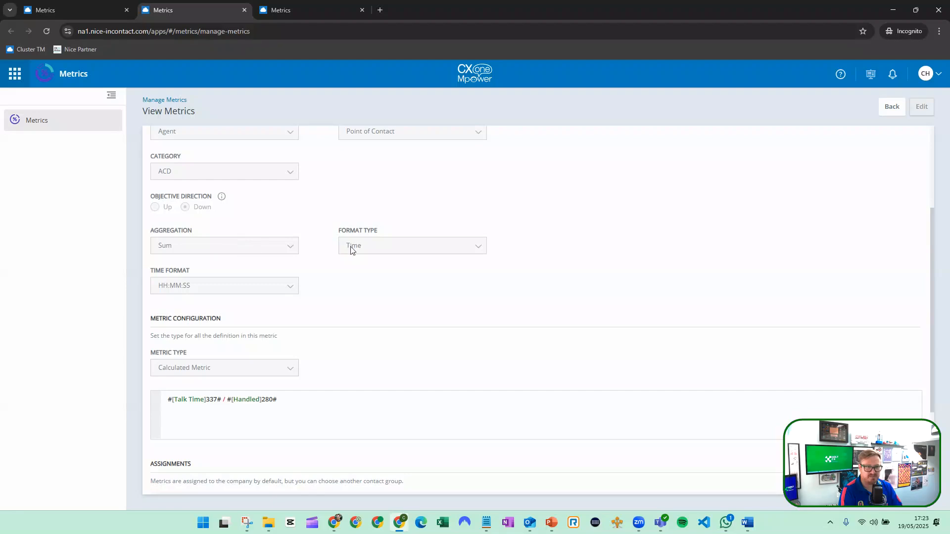
{"action": "scroll", "coordinate": [259, 300], "scroll_direction": "down", "scroll_amount": 3}
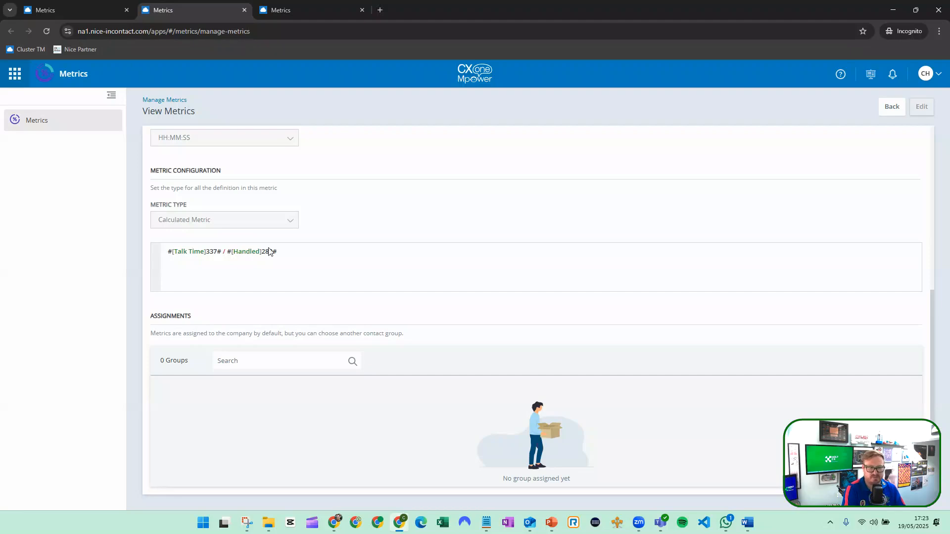
{"action": "scroll", "coordinate": [287, 402], "scroll_direction": "up", "scroll_amount": 6}
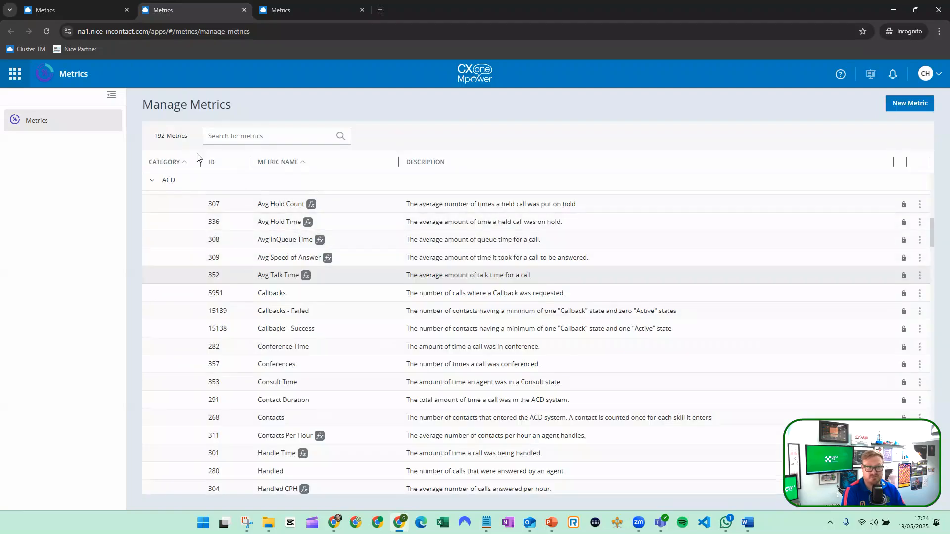
Examine the metrics listed under each category and the actions available for the Held Party Abandoned metric.
{"action": "scroll", "coordinate": [277, 328], "scroll_direction": "down", "scroll_amount": 5}
{"action": "scroll", "coordinate": [277, 328], "scroll_direction": "down", "scroll_amount": 7}
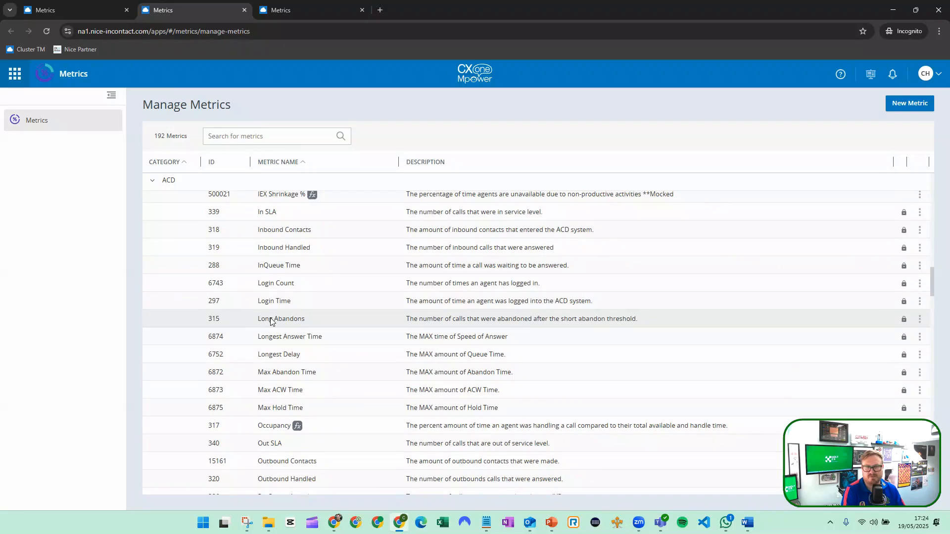
{"action": "scroll", "coordinate": [271, 330], "scroll_direction": "down", "scroll_amount": 9}
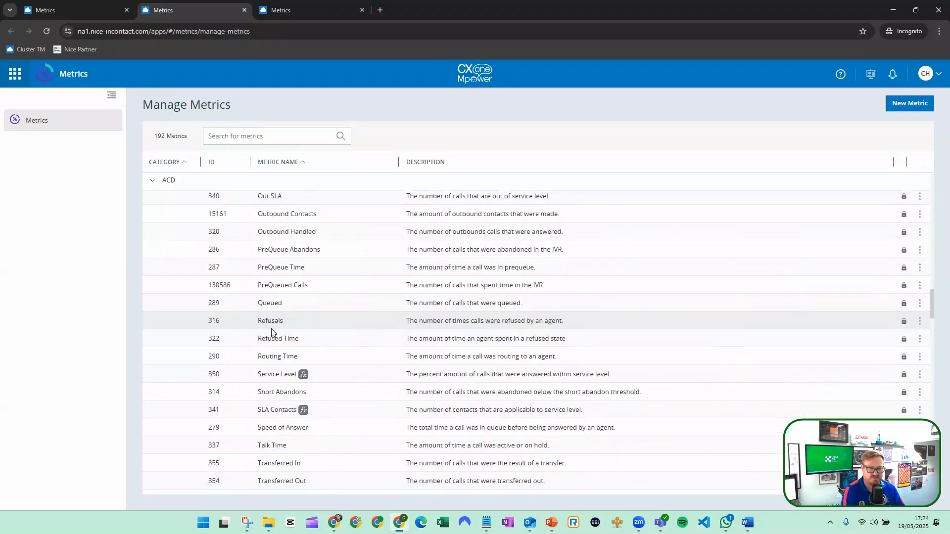
{"action": "scroll", "coordinate": [271, 329], "scroll_direction": "down", "scroll_amount": 2}
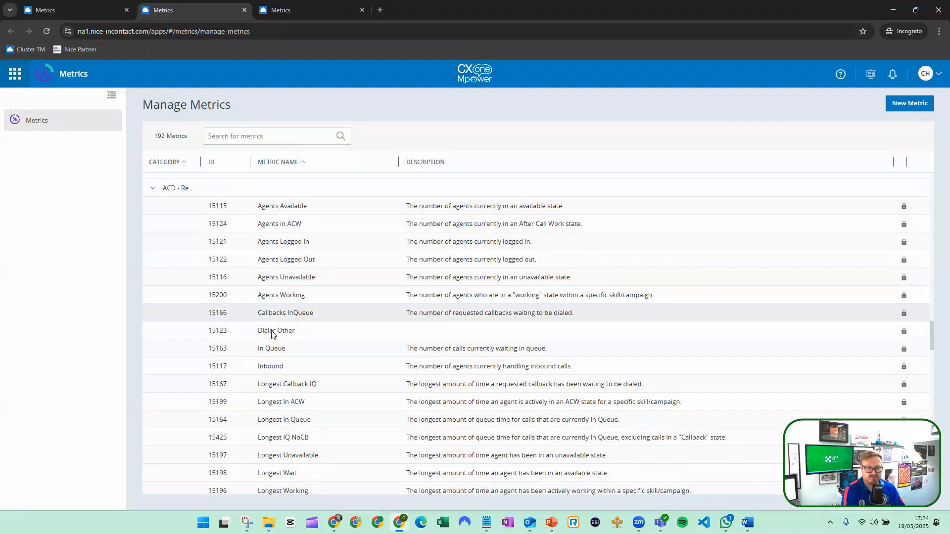
{"action": "scroll", "coordinate": [271, 331], "scroll_direction": "down", "scroll_amount": 9}
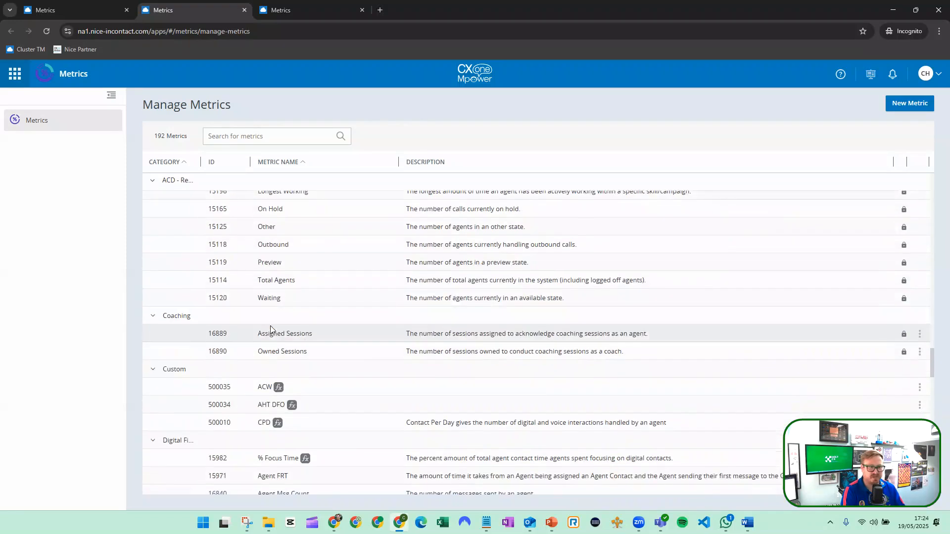
{"action": "scroll", "coordinate": [270, 330], "scroll_direction": "down", "scroll_amount": 3}
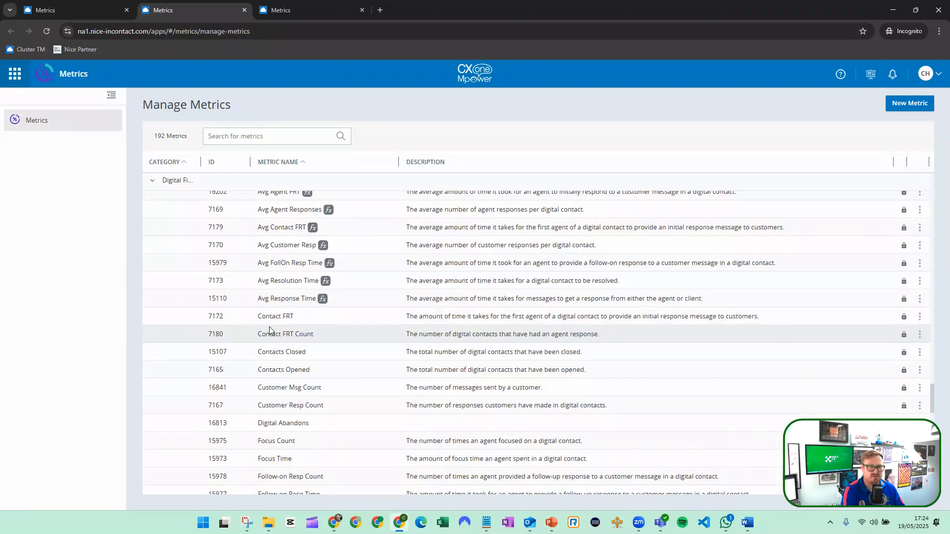
{"action": "scroll", "coordinate": [271, 330], "scroll_direction": "down", "scroll_amount": 5}
{"action": "scroll", "coordinate": [270, 328], "scroll_direction": "up", "scroll_amount": 15}
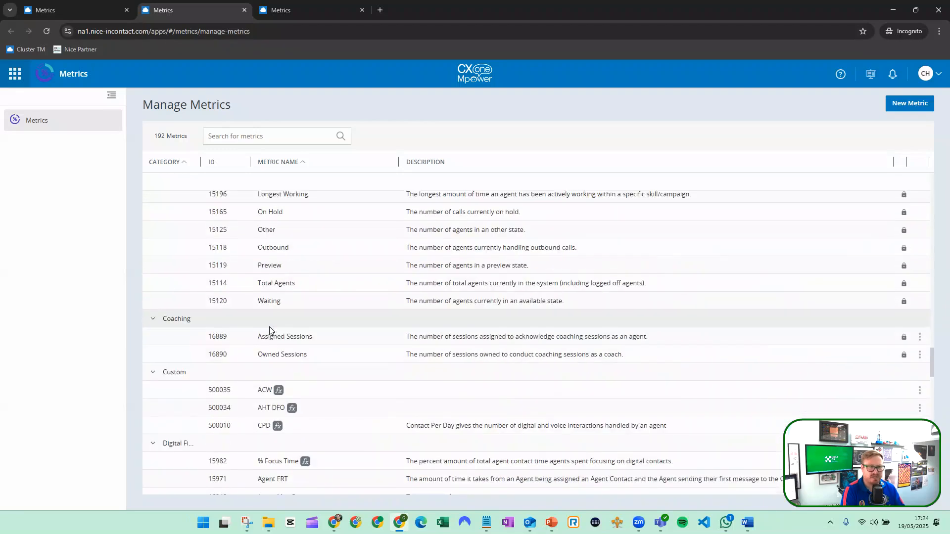
{"action": "scroll", "coordinate": [270, 328], "scroll_direction": "up", "scroll_amount": 12}
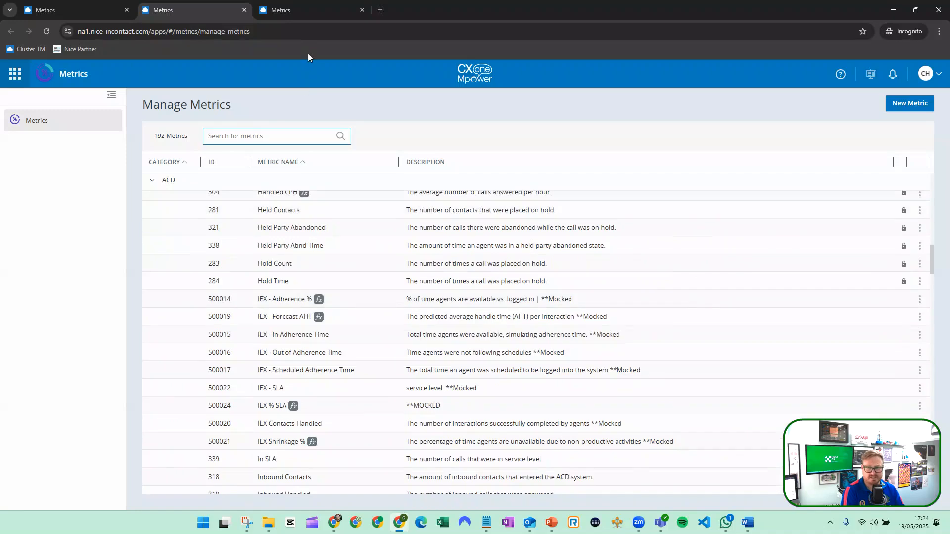
{"action": "left_click", "coordinate": [920, 230]}
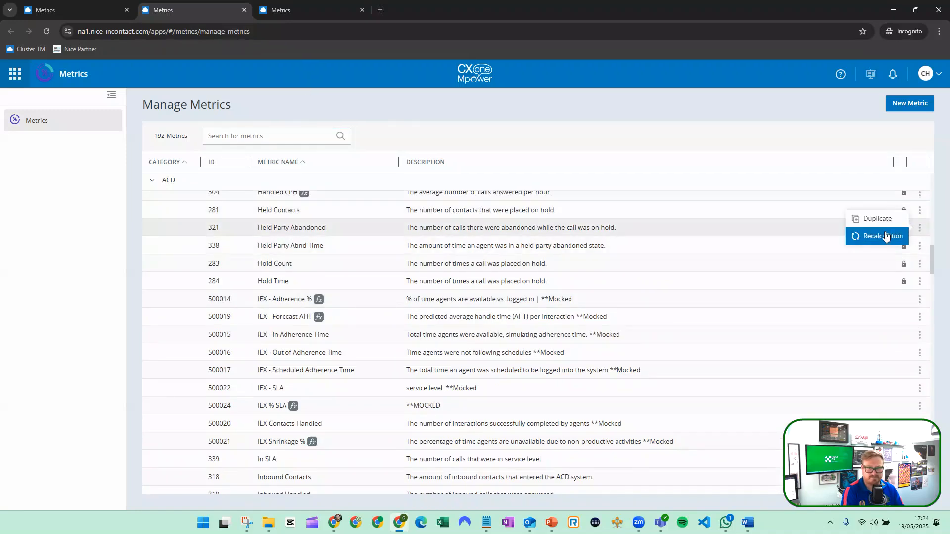
Review the Duplicate Metric form for Avg Hold Count, including its name, formula, operators, functions and assignments.
{"action": "left_click", "coordinate": [289, 13]}
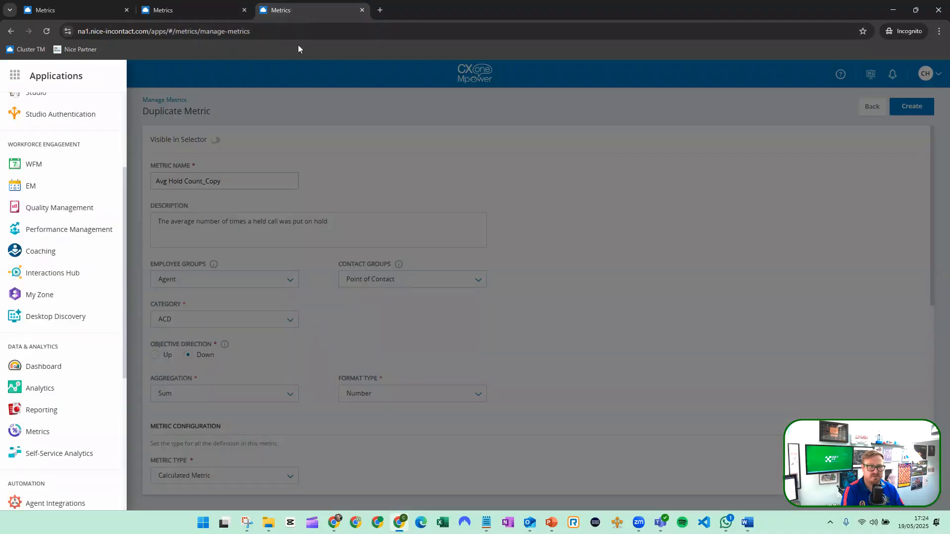
{"action": "left_click", "coordinate": [313, 107]}
{"action": "left_click", "coordinate": [172, 181]}
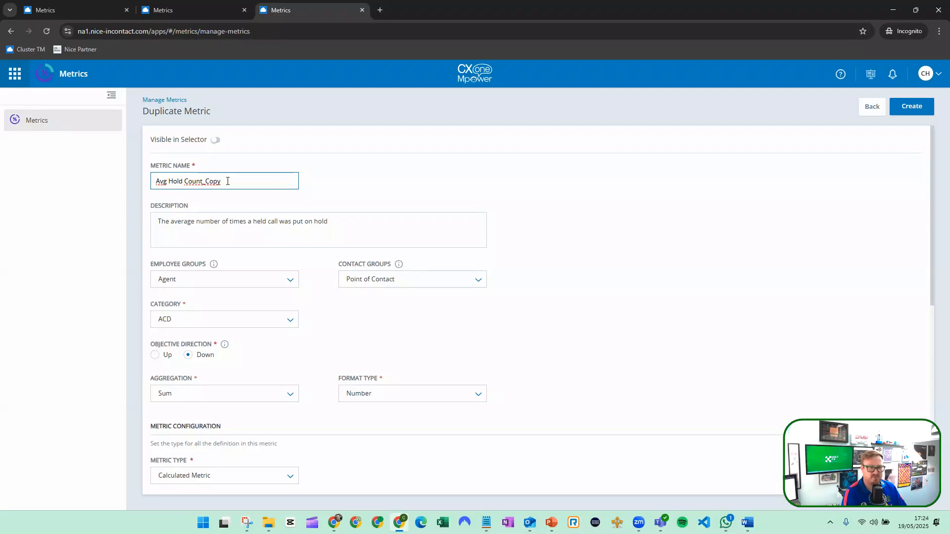
{"action": "scroll", "coordinate": [233, 198], "scroll_direction": "down", "scroll_amount": 2}
{"action": "scroll", "coordinate": [246, 233], "scroll_direction": "down", "scroll_amount": 2}
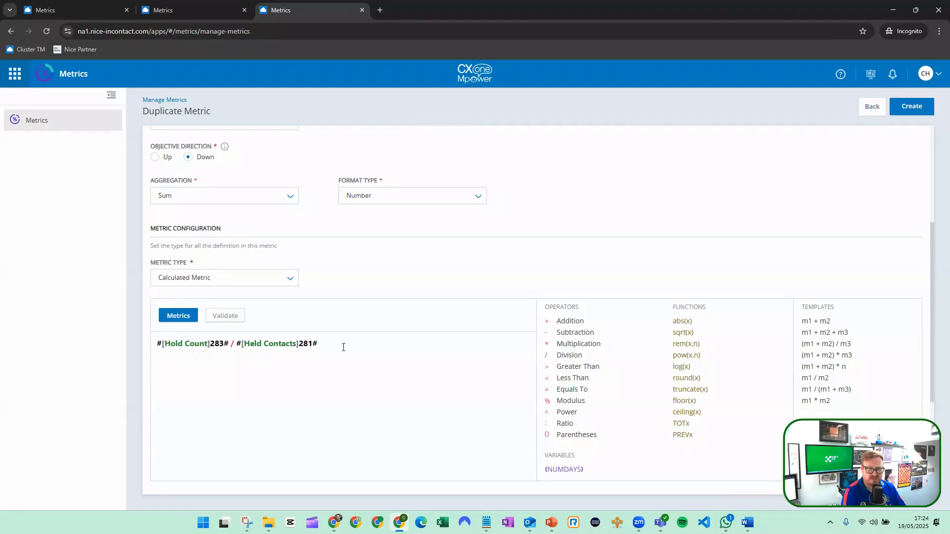
{"action": "scroll", "coordinate": [490, 317], "scroll_direction": "down", "scroll_amount": 3}
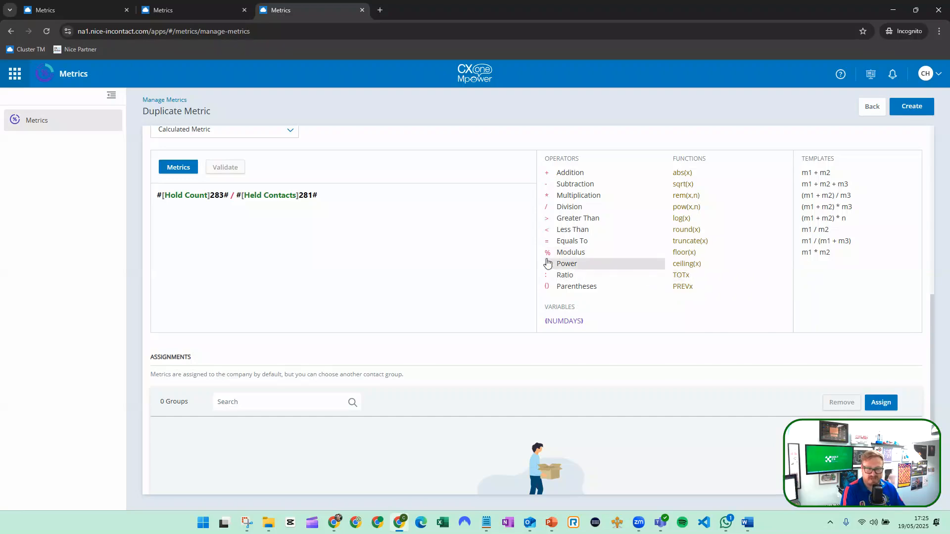
{"action": "scroll", "coordinate": [547, 263], "scroll_direction": "down", "scroll_amount": 1}
{"action": "scroll", "coordinate": [388, 263], "scroll_direction": "up", "scroll_amount": 3}
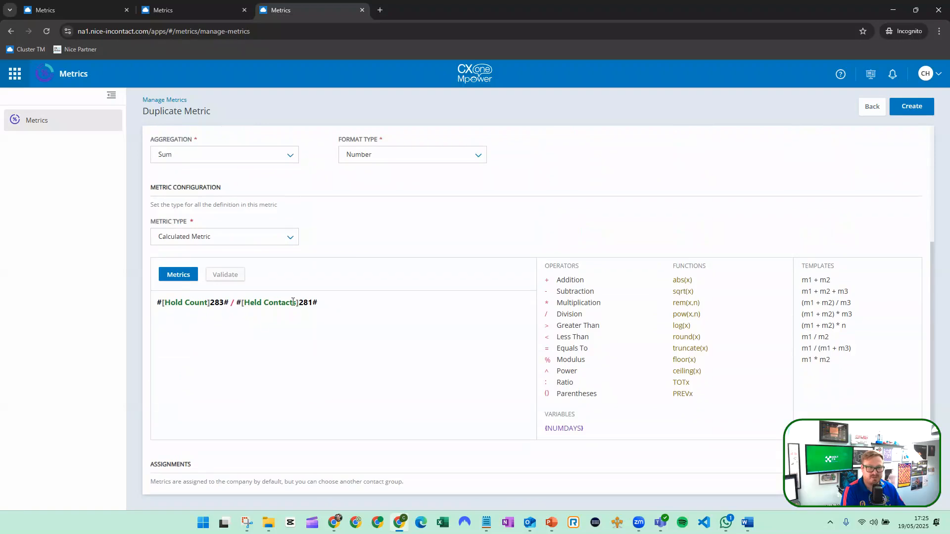
Browse the metrics that can be inserted into the formula and leave the selection without choosing one.
{"action": "left_click", "coordinate": [220, 277]}
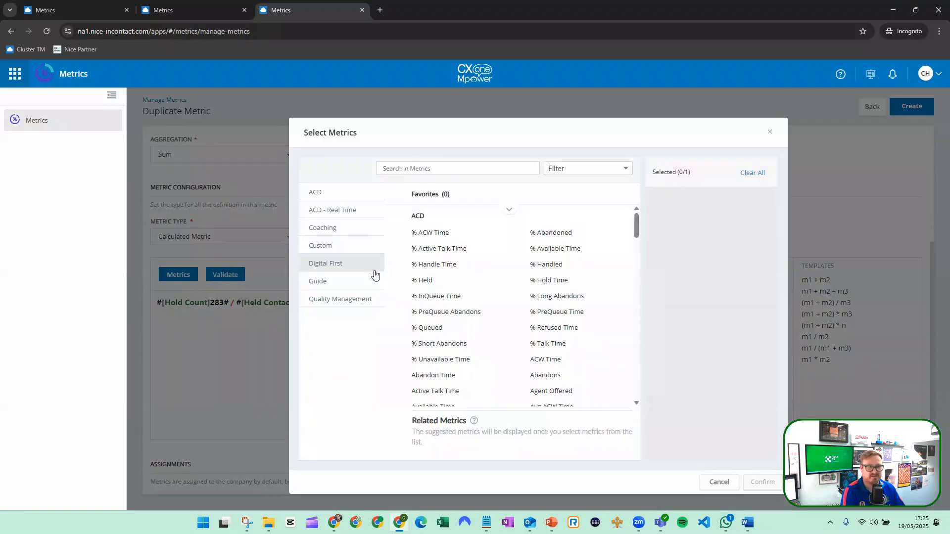
{"action": "scroll", "coordinate": [445, 247], "scroll_direction": "down", "scroll_amount": 2}
{"action": "scroll", "coordinate": [445, 247], "scroll_direction": "down", "scroll_amount": 2}
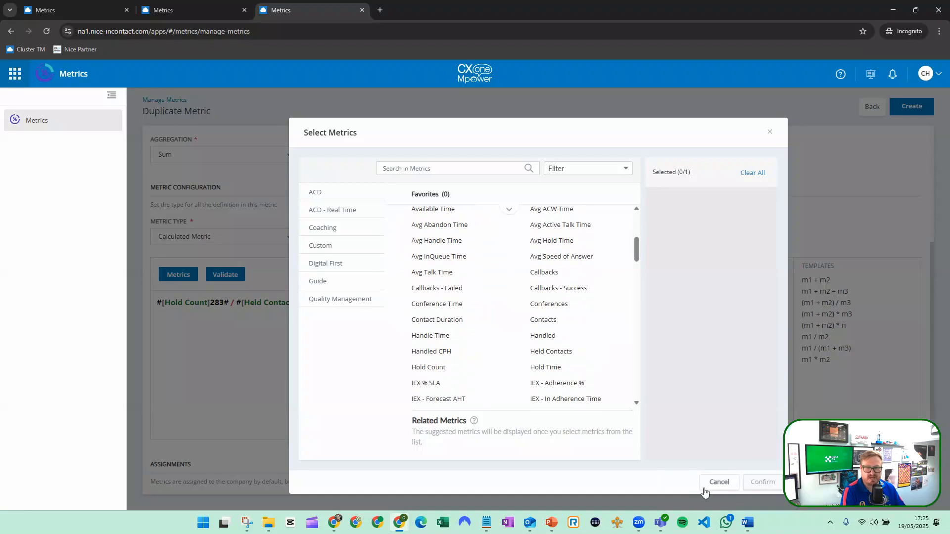
{"action": "left_click", "coordinate": [718, 483]}
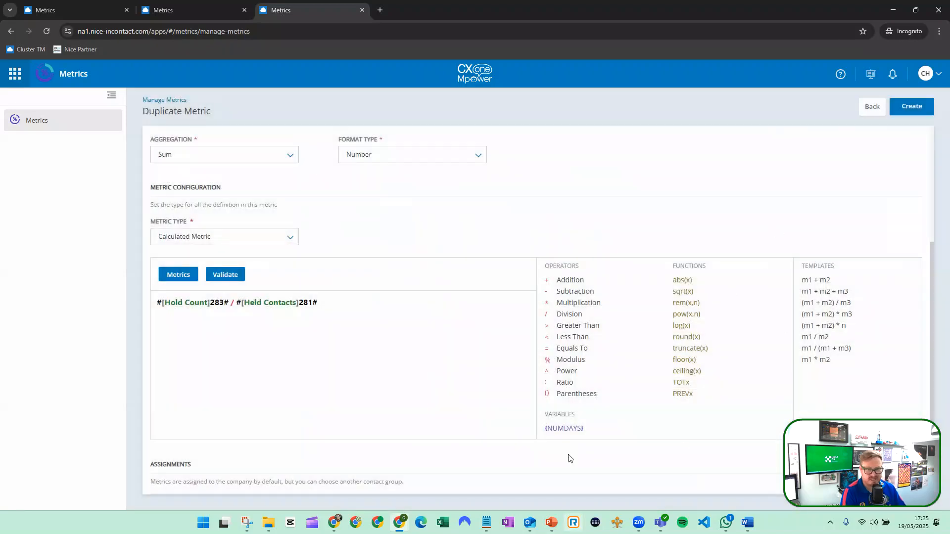
Start a new metric from the Manage Metrics page and name it "Holt Agent Time".
{"action": "left_click", "coordinate": [69, 8]}
{"action": "left_click", "coordinate": [912, 99]}
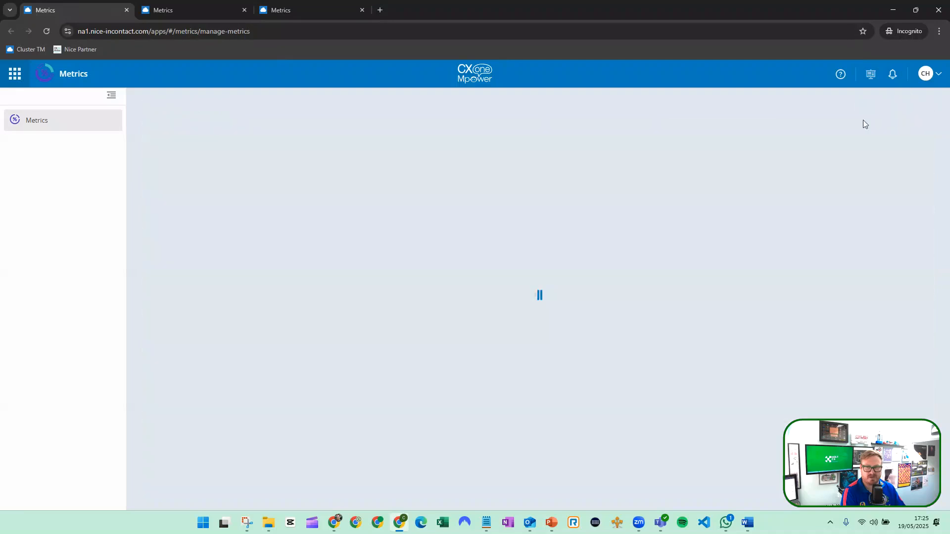
{"action": "left_click", "coordinate": [229, 180]}
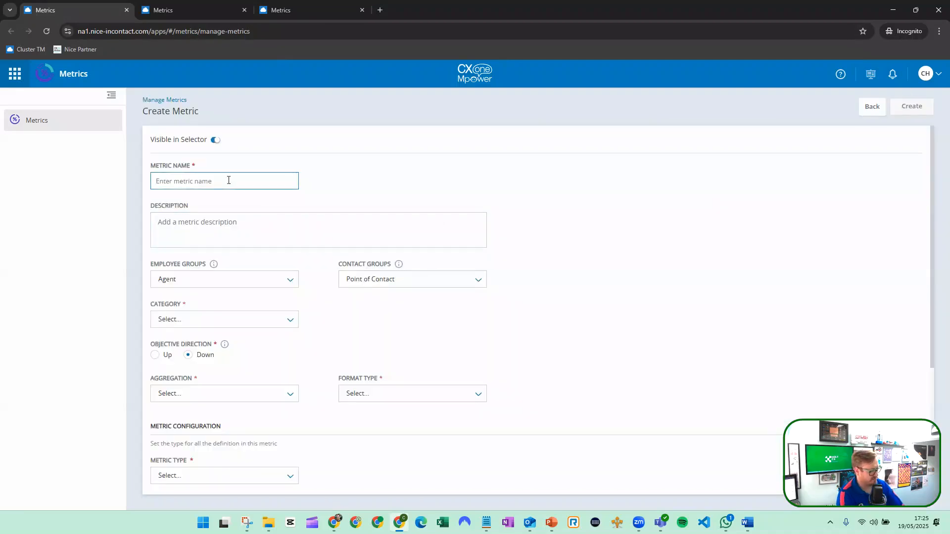
{"action": "type", "text": "Holt"}
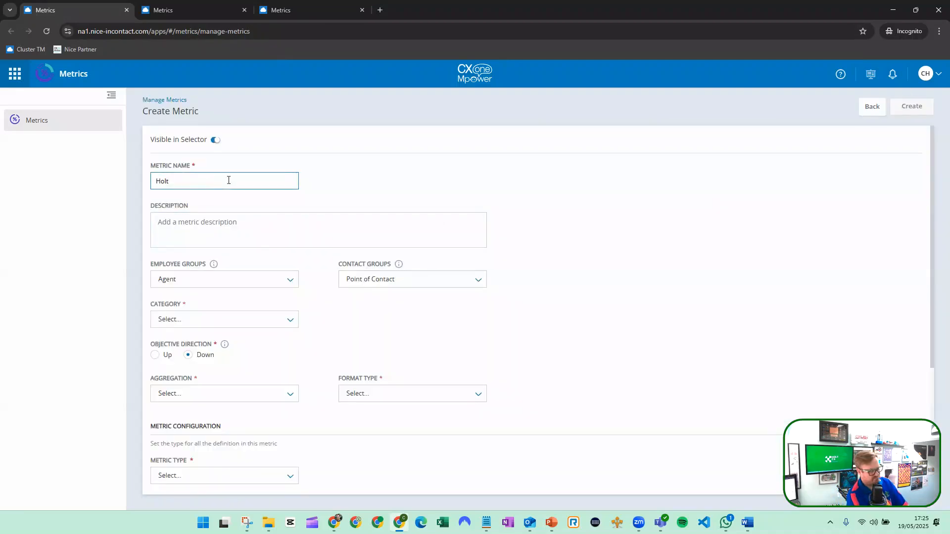
{"action": "type", "text": " T"}
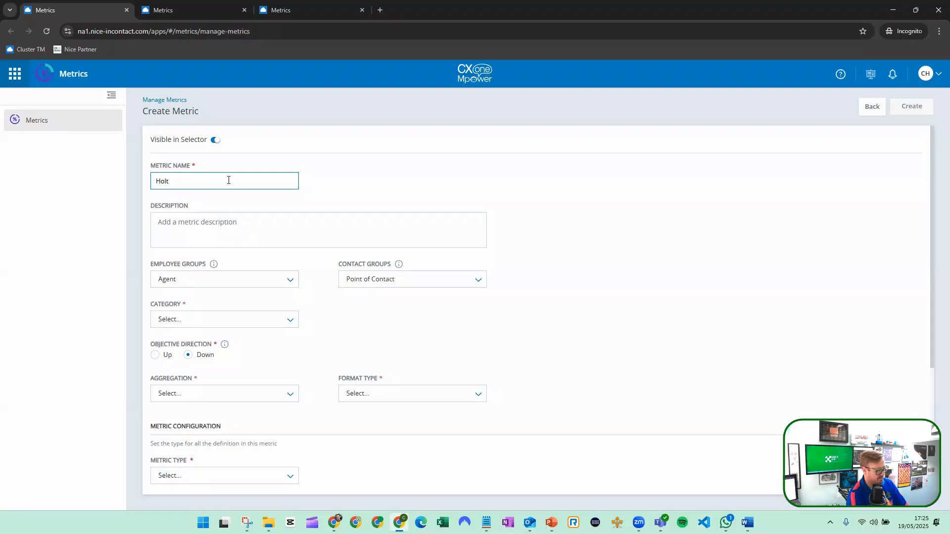
{"action": "type", "text": " Agent Time"}
Enter "Lots of Agent Time" as the new metric's description.
{"action": "left_click", "coordinate": [266, 229]}
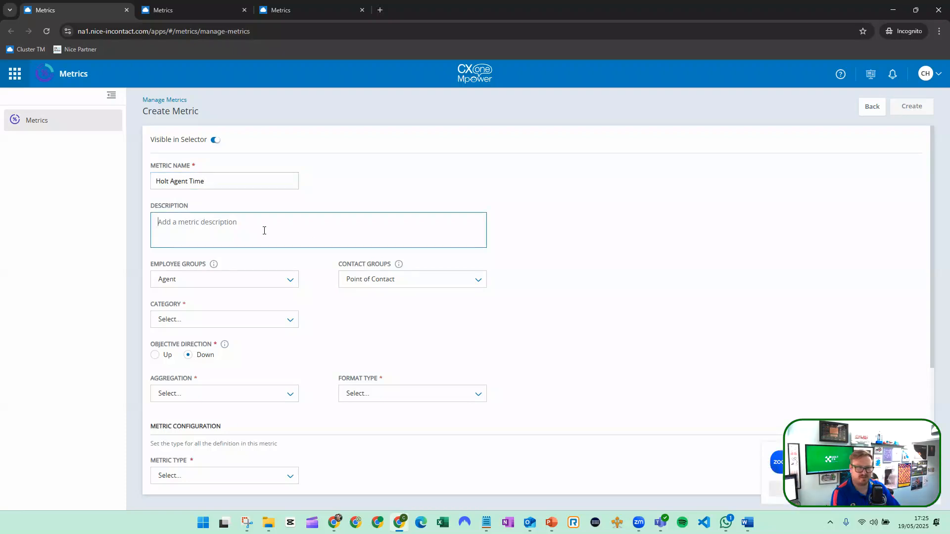
{"action": "type", "text": "Lot"}
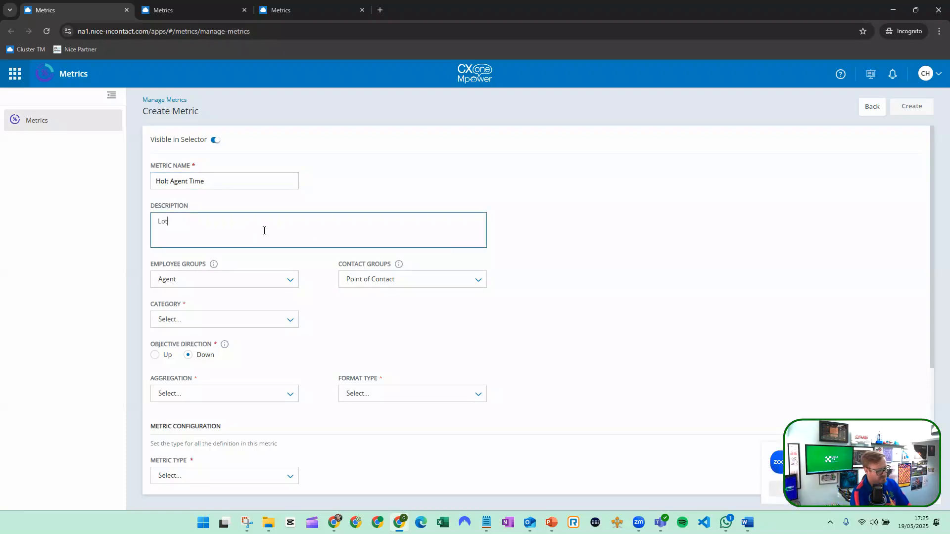
{"action": "type", "text": "s of Agent Time"}
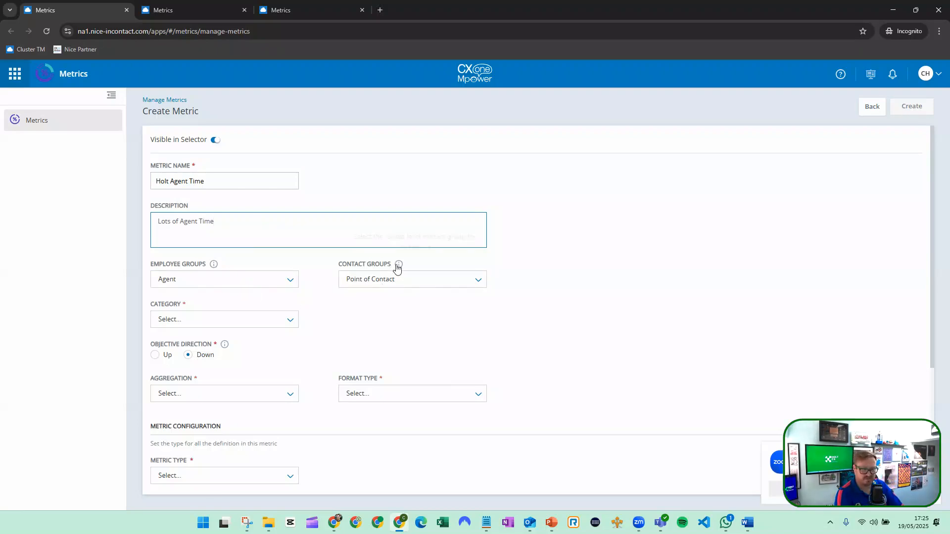
{"action": "mouse_move", "coordinate": [399, 268]}
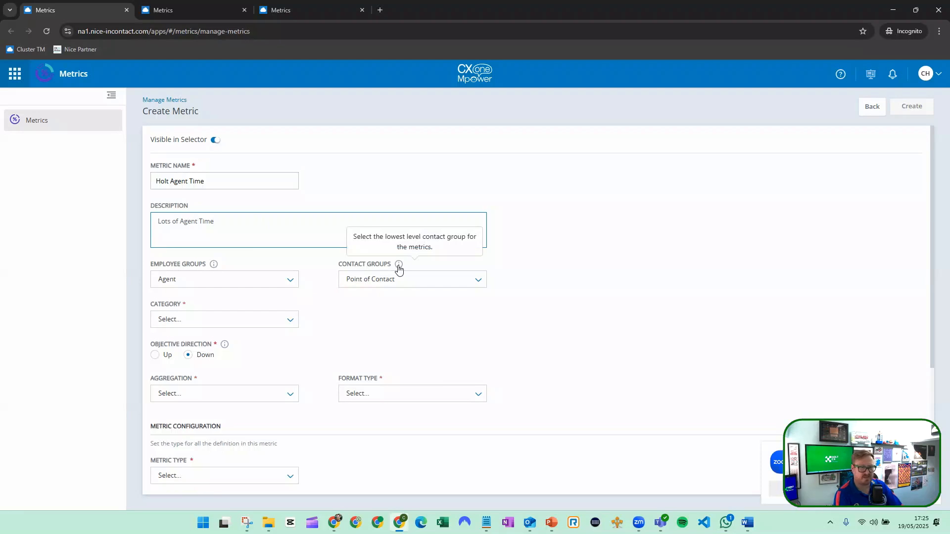
{"action": "left_click", "coordinate": [393, 283]}
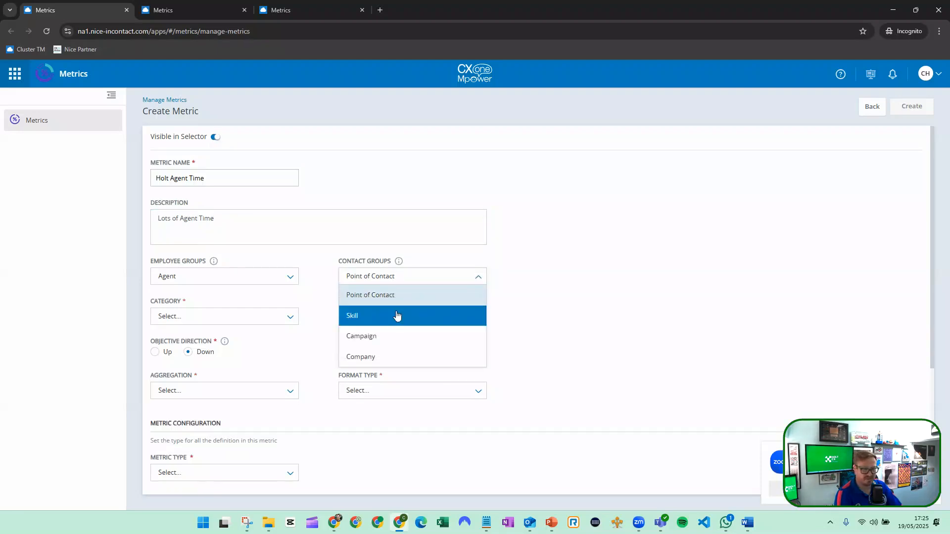
{"action": "scroll", "coordinate": [396, 302], "scroll_direction": "down", "scroll_amount": 2}
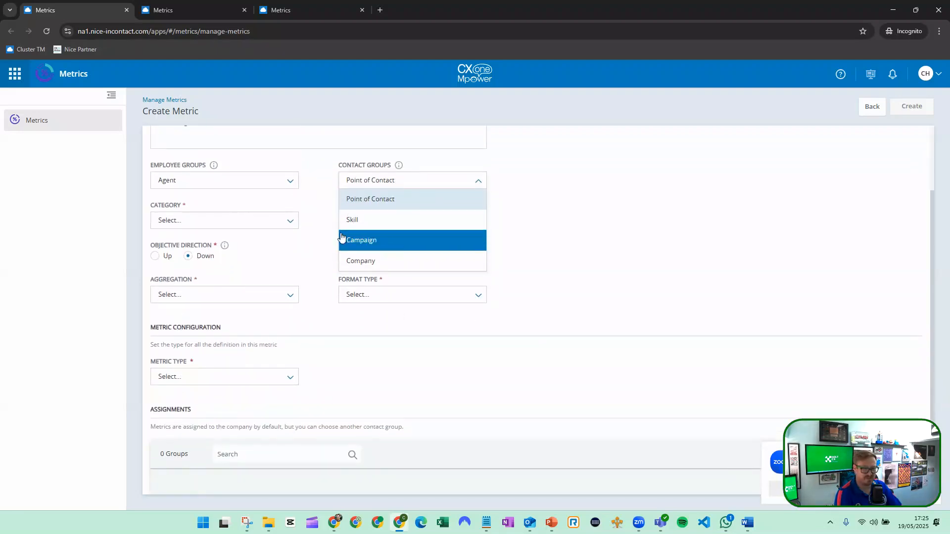
{"action": "left_click", "coordinate": [317, 205]}
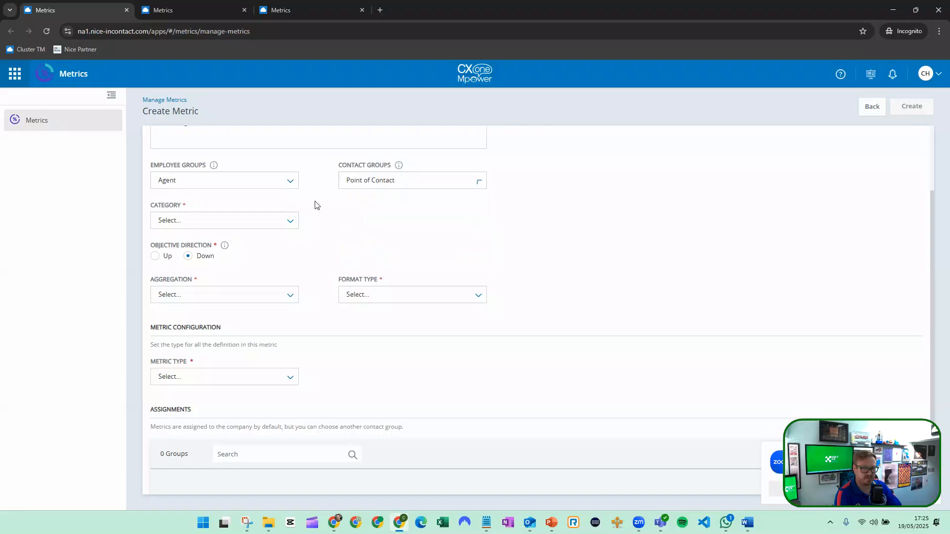
Set the new metric's category to ACD.
{"action": "left_click", "coordinate": [275, 226]}
{"action": "scroll", "coordinate": [218, 291], "scroll_direction": "down", "scroll_amount": 2}
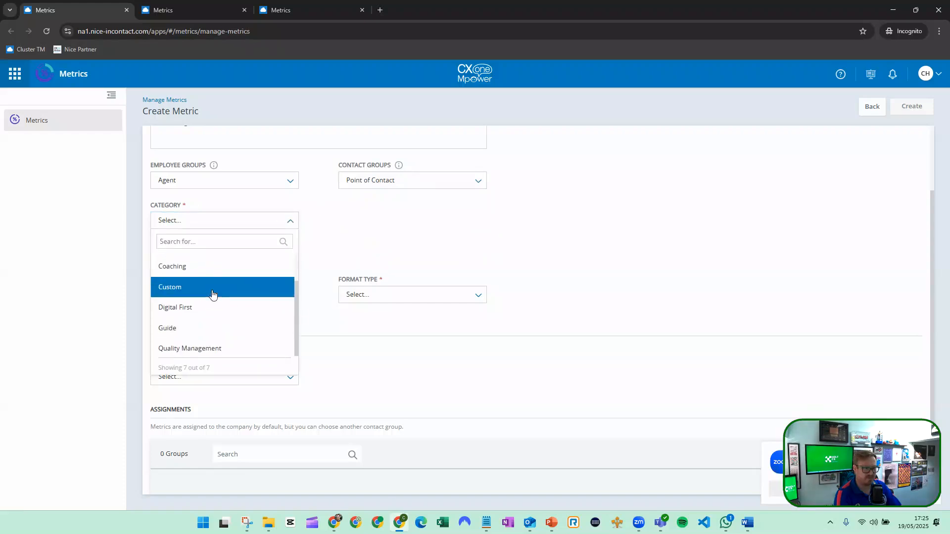
{"action": "scroll", "coordinate": [208, 302], "scroll_direction": "down", "scroll_amount": 2}
{"action": "scroll", "coordinate": [201, 297], "scroll_direction": "up", "scroll_amount": 5}
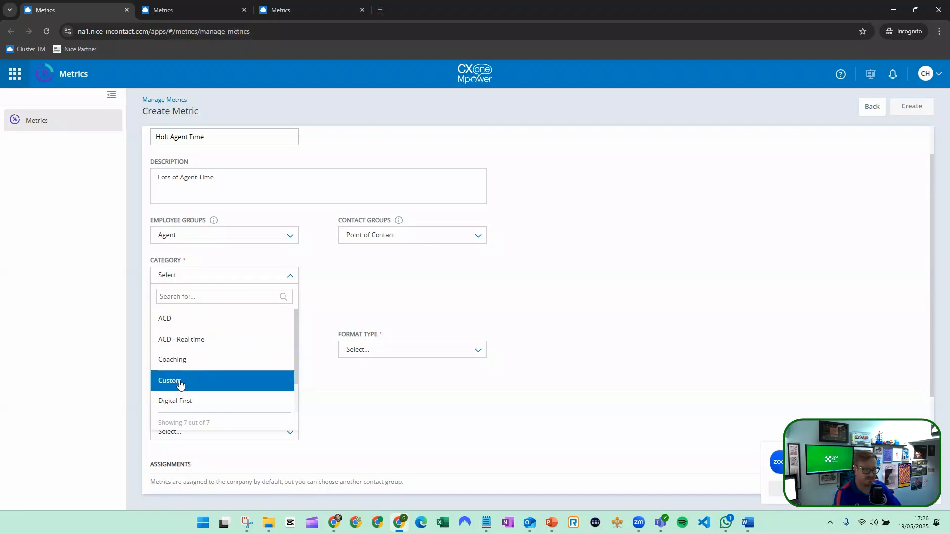
{"action": "left_click", "coordinate": [180, 319]}
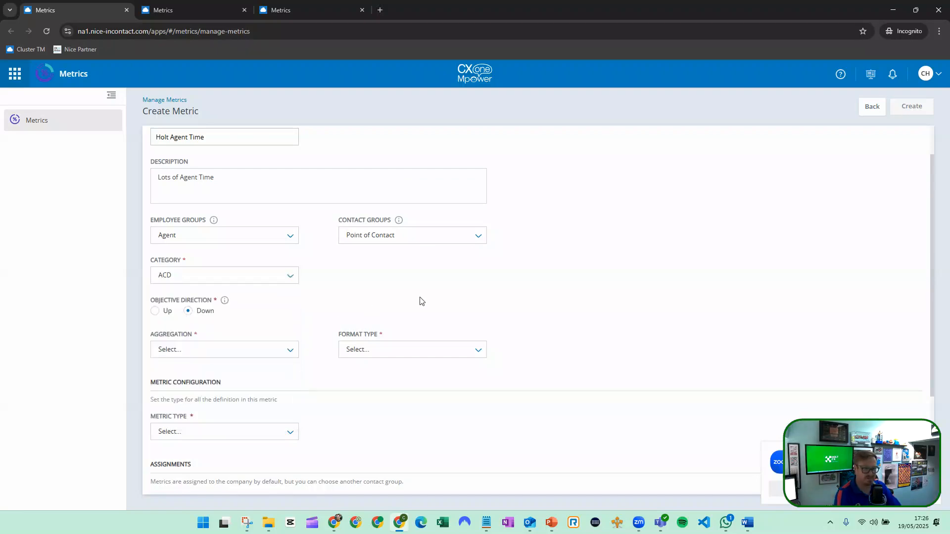
Set the metric's aggregation to Sum and its format type to Time, with HH:MM:SS as the time format.
{"action": "scroll", "coordinate": [336, 265], "scroll_direction": "up", "scroll_amount": 1}
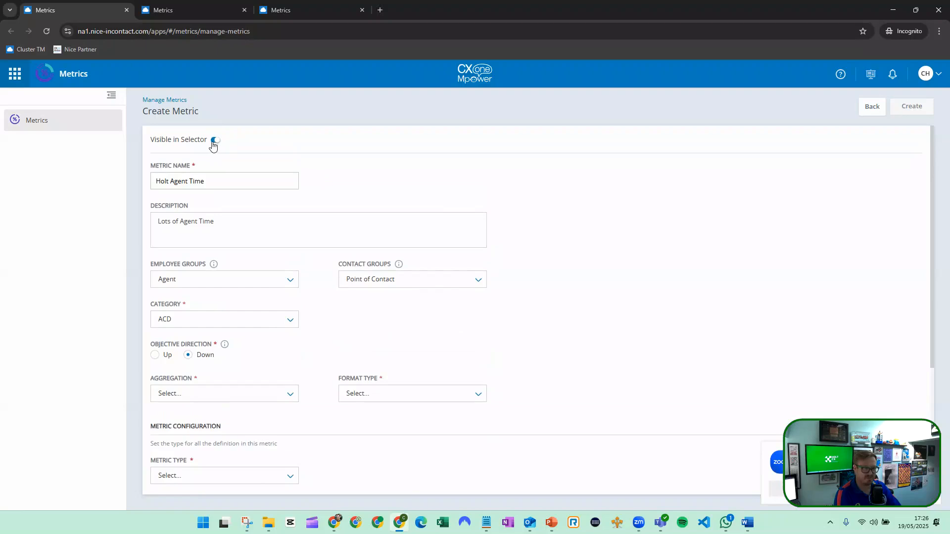
{"action": "scroll", "coordinate": [268, 231], "scroll_direction": "down", "scroll_amount": 4}
{"action": "left_click", "coordinate": [225, 206]}
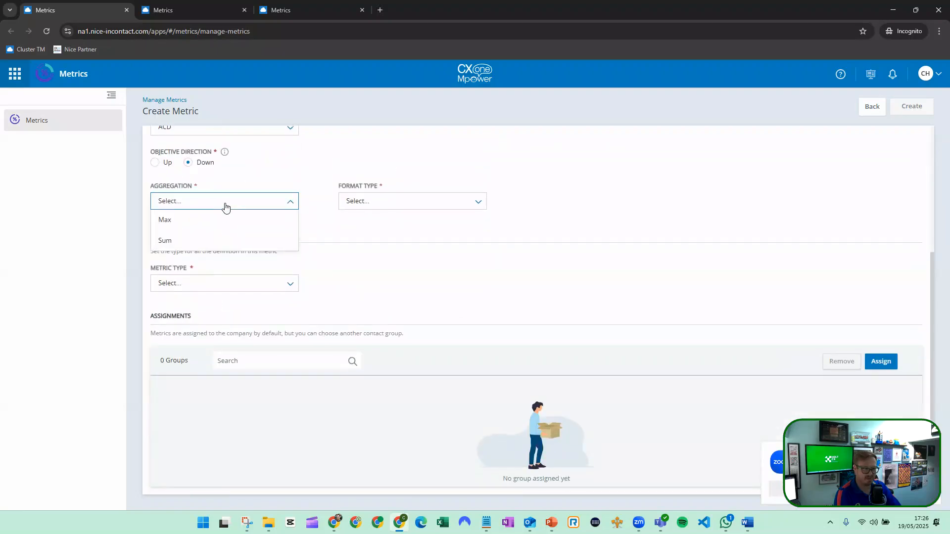
{"action": "left_click", "coordinate": [213, 240]}
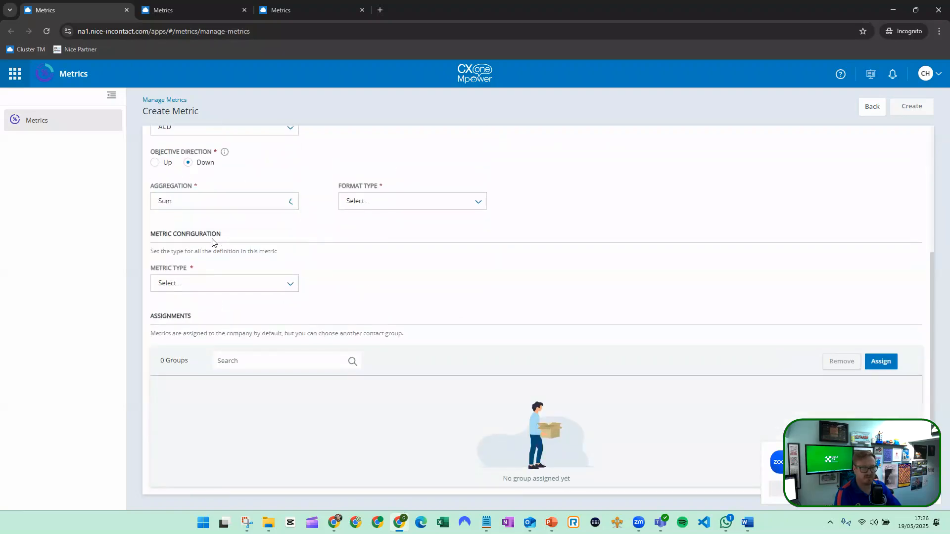
{"action": "left_click", "coordinate": [381, 202]}
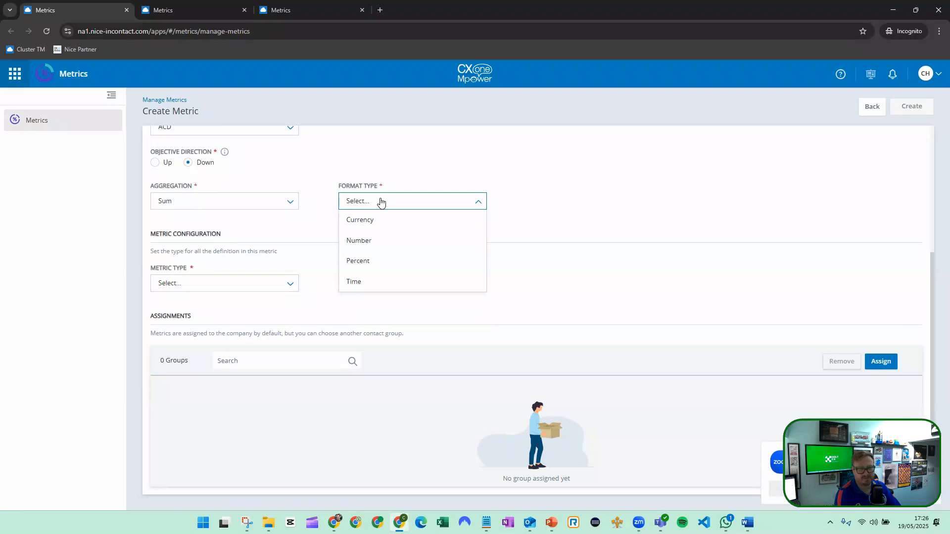
{"action": "left_click", "coordinate": [369, 282]}
{"action": "left_click", "coordinate": [219, 243]}
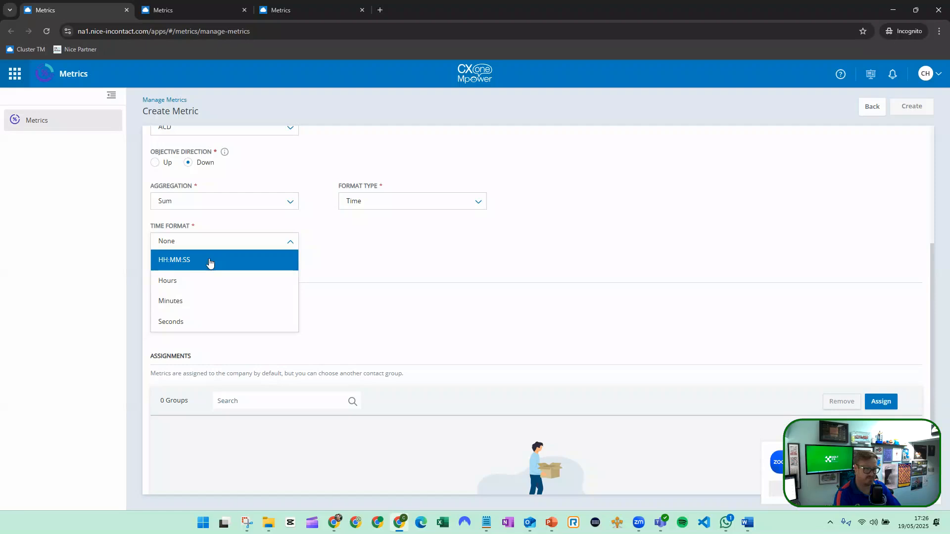
{"action": "left_click", "coordinate": [210, 262]}
Set the metric type to Calculated Metric in the metric configuration.
{"action": "scroll", "coordinate": [244, 270], "scroll_direction": "down", "scroll_amount": 1}
{"action": "left_click", "coordinate": [226, 292]}
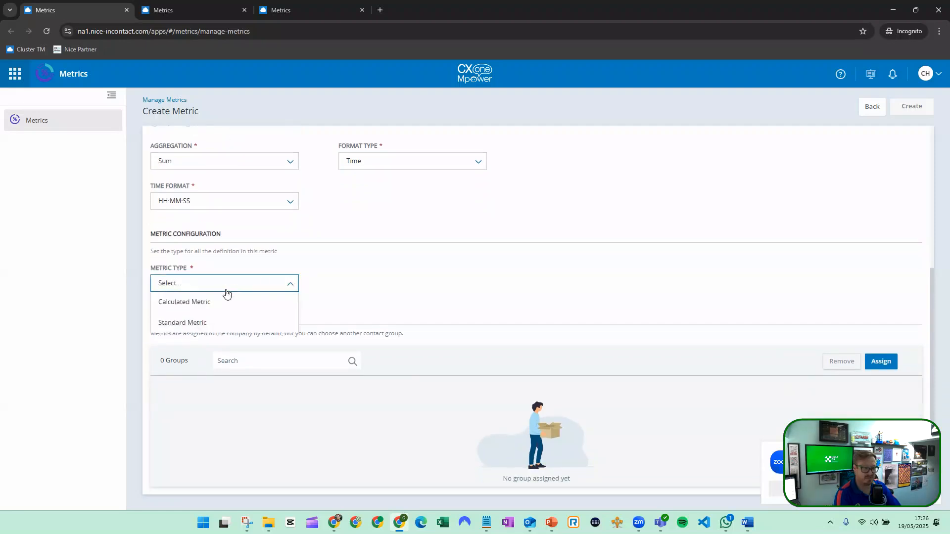
{"action": "left_click", "coordinate": [218, 302]}
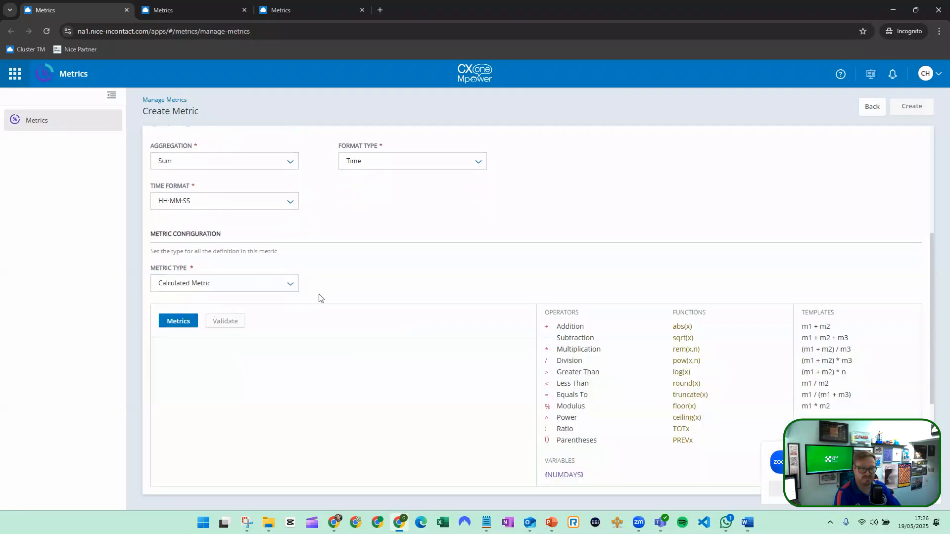
{"action": "scroll", "coordinate": [400, 296], "scroll_direction": "up", "scroll_amount": 5}
{"action": "scroll", "coordinate": [400, 296], "scroll_direction": "down", "scroll_amount": 6}
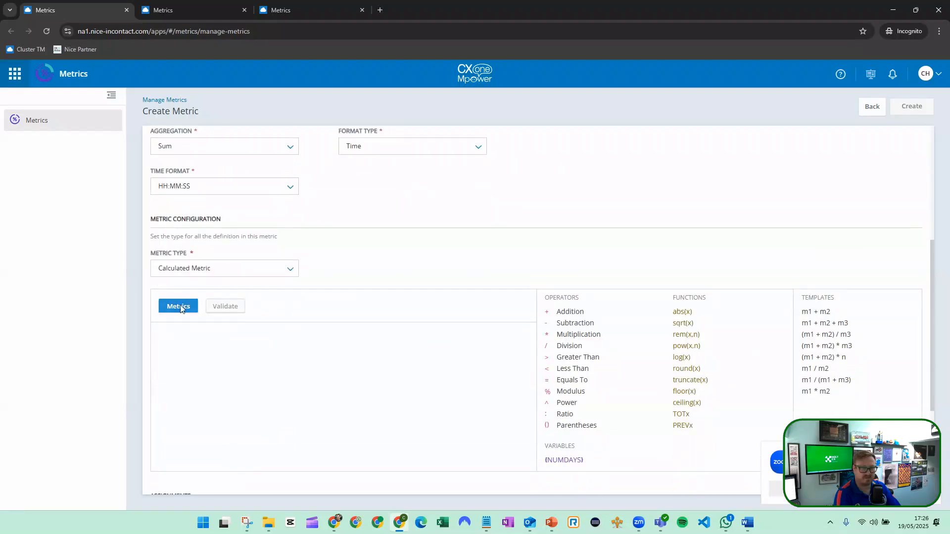
Search the available metrics for "time" and insert Handle Time as the first metric in the formula.
{"action": "left_click", "coordinate": [180, 307]}
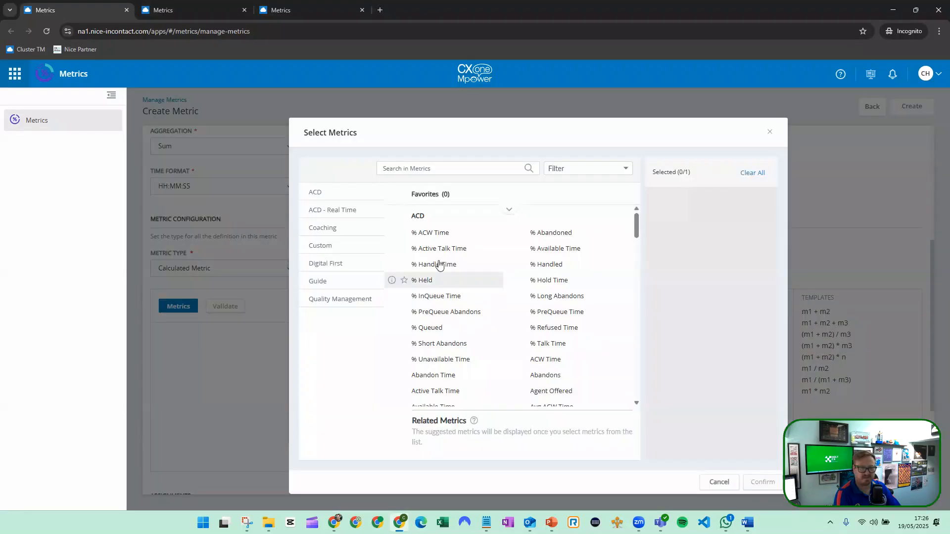
{"action": "left_click", "coordinate": [463, 169]}
{"action": "type", "text": "time"}
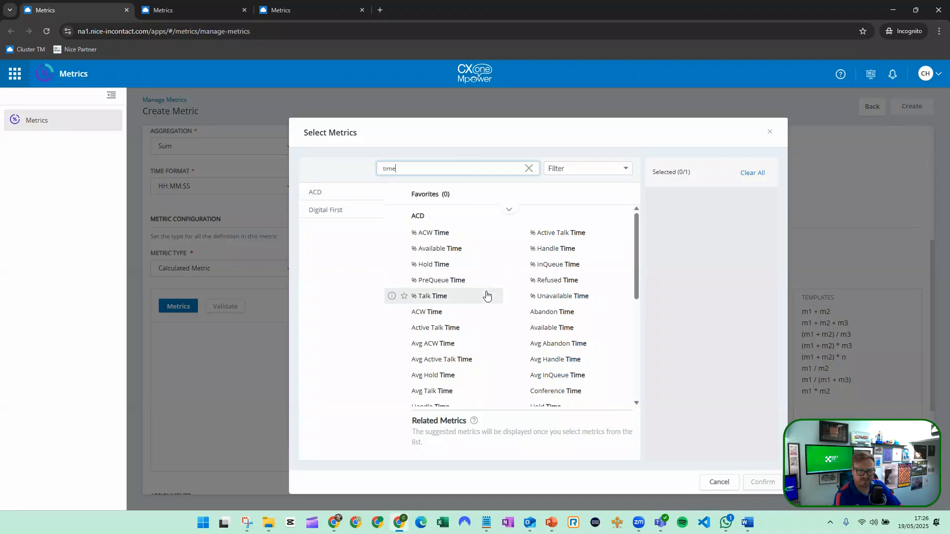
{"action": "left_click", "coordinate": [449, 317]}
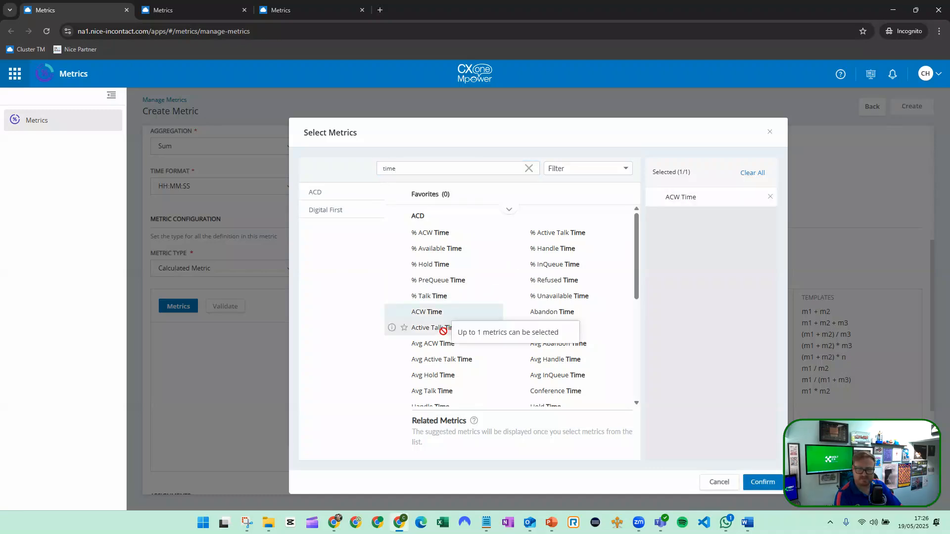
{"action": "left_click", "coordinate": [770, 197]}
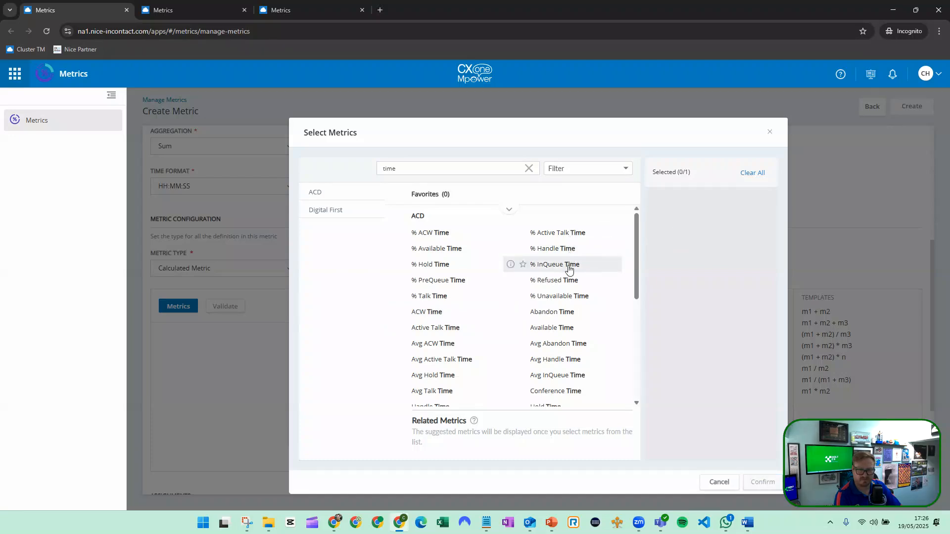
{"action": "scroll", "coordinate": [544, 282], "scroll_direction": "down", "scroll_amount": 3}
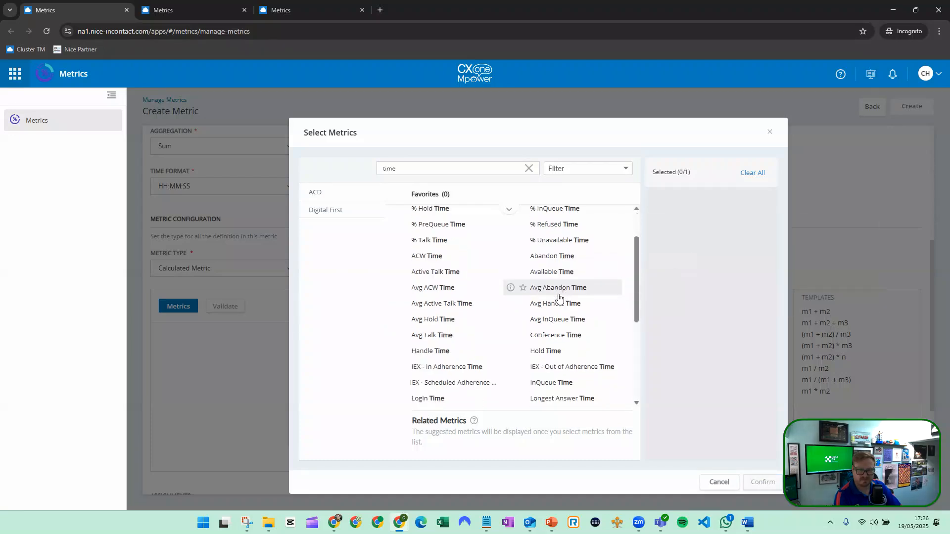
{"action": "left_click", "coordinate": [456, 309]}
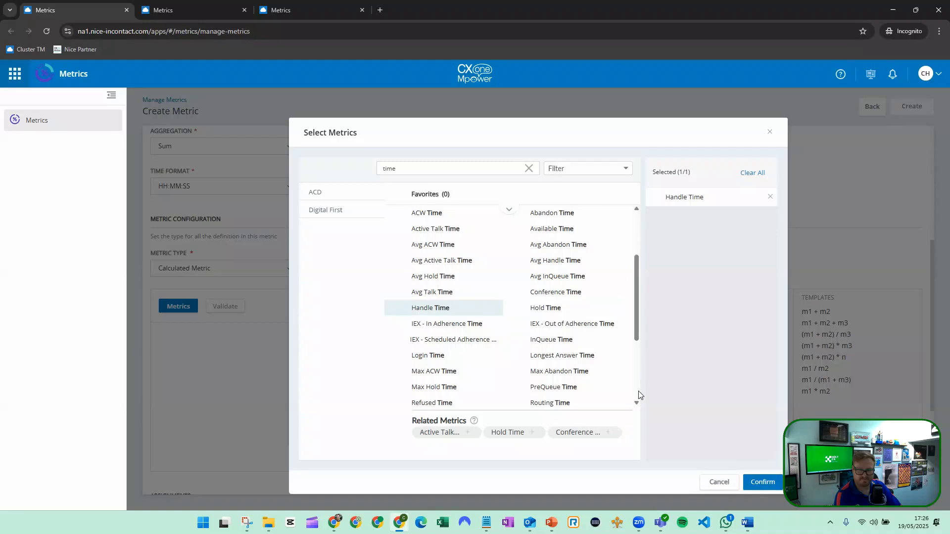
{"action": "left_click", "coordinate": [746, 483]}
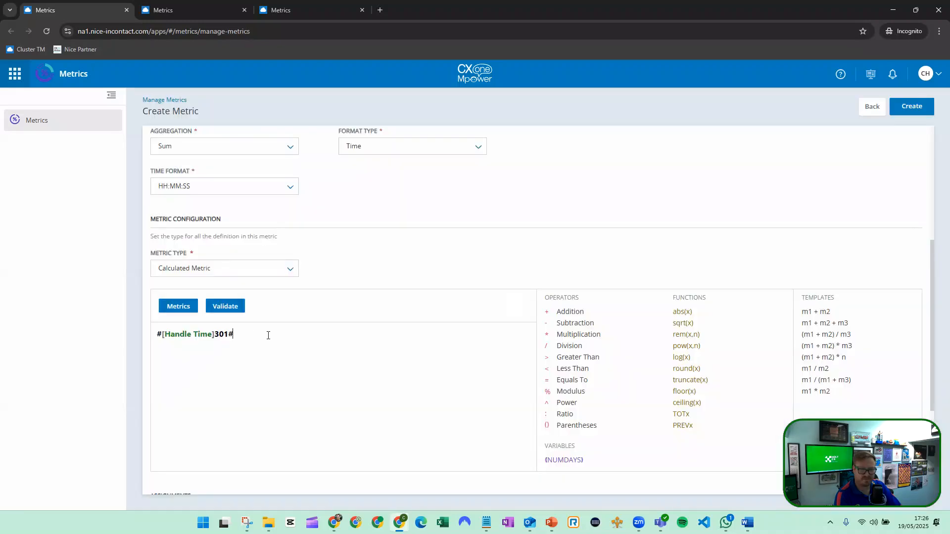
Extend the formula with an Addition operator and the ACW Time metric, found by searching for "time".
{"action": "left_click", "coordinate": [570, 312]}
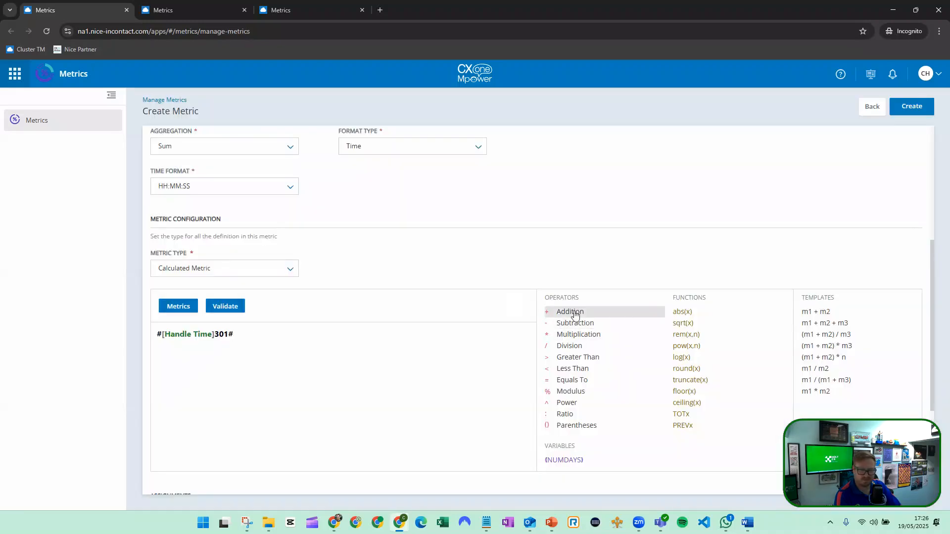
{"action": "left_click", "coordinate": [186, 304]}
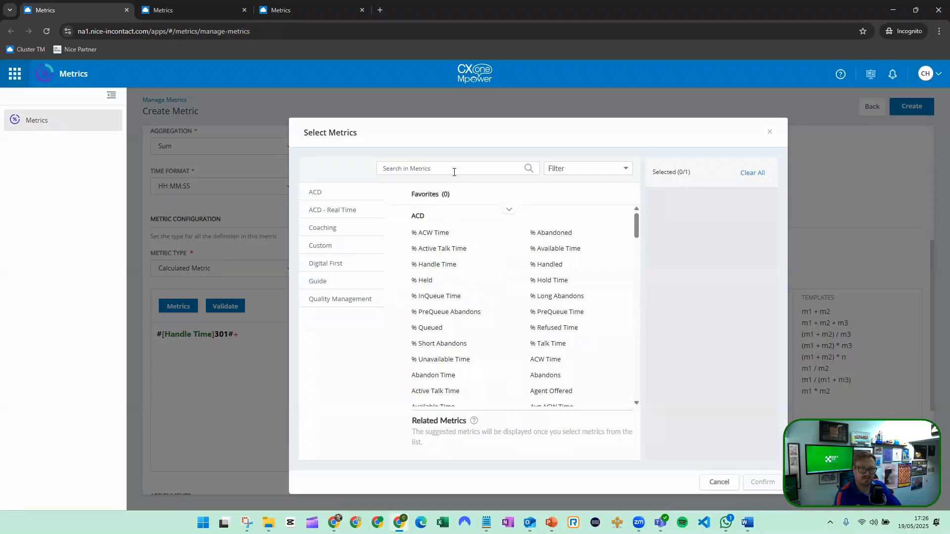
{"action": "left_click", "coordinate": [454, 171]}
{"action": "type", "text": "time"}
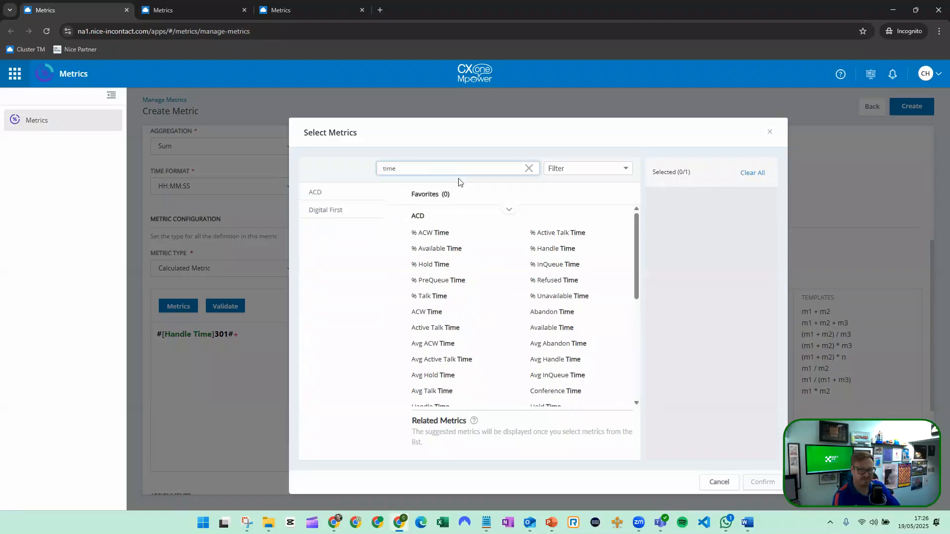
{"action": "scroll", "coordinate": [528, 295], "scroll_direction": "down", "scroll_amount": 1}
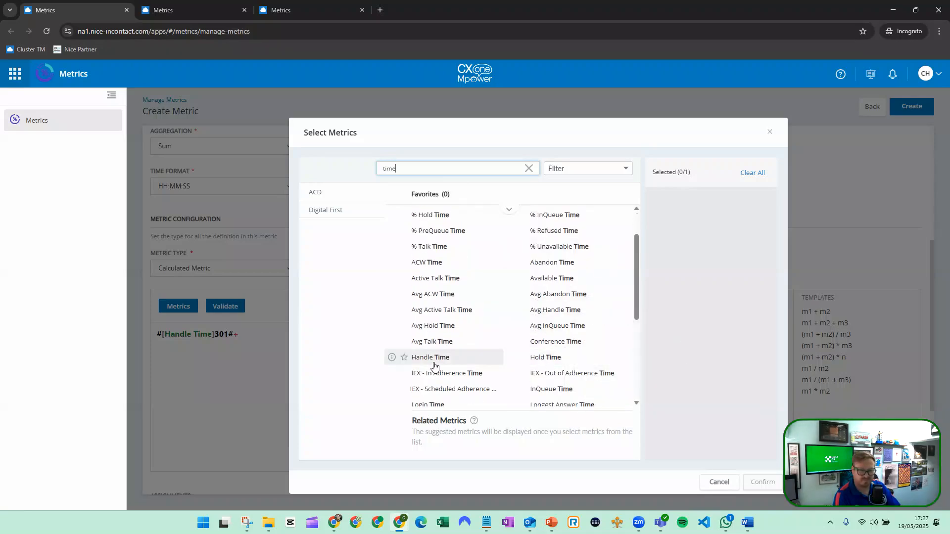
{"action": "left_click", "coordinate": [451, 265]}
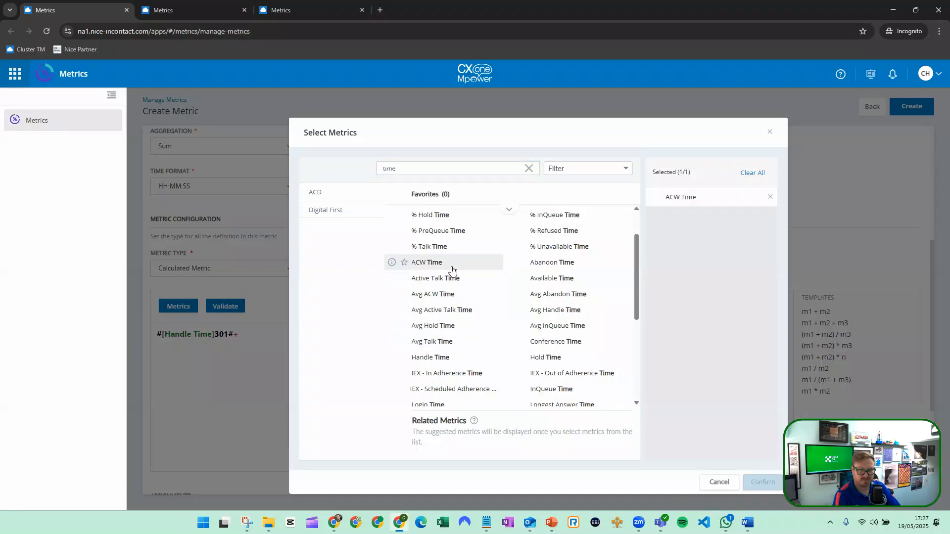
{"action": "left_click", "coordinate": [763, 482]}
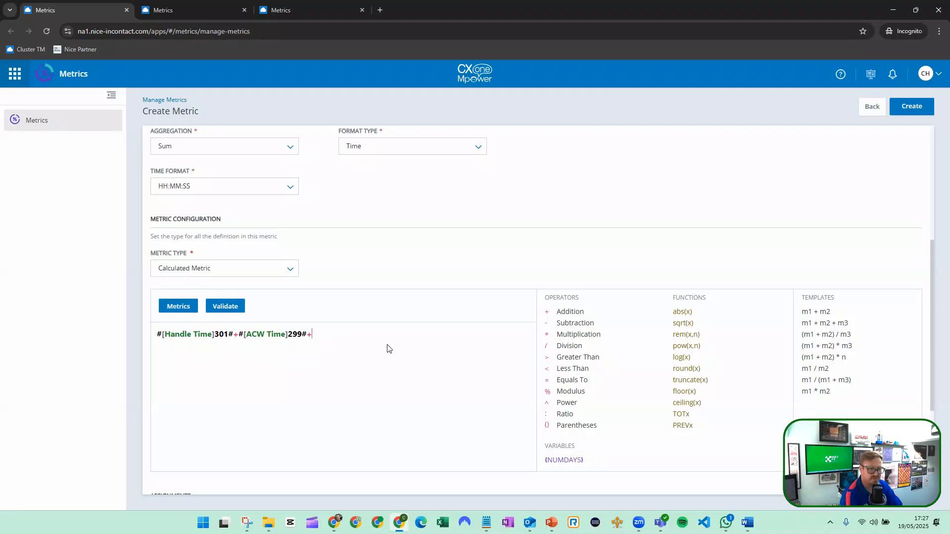
Try to write #[Unavailable Time] directly into the formula as text, and delete that text again.
{"action": "type", "text": "#[Un"}
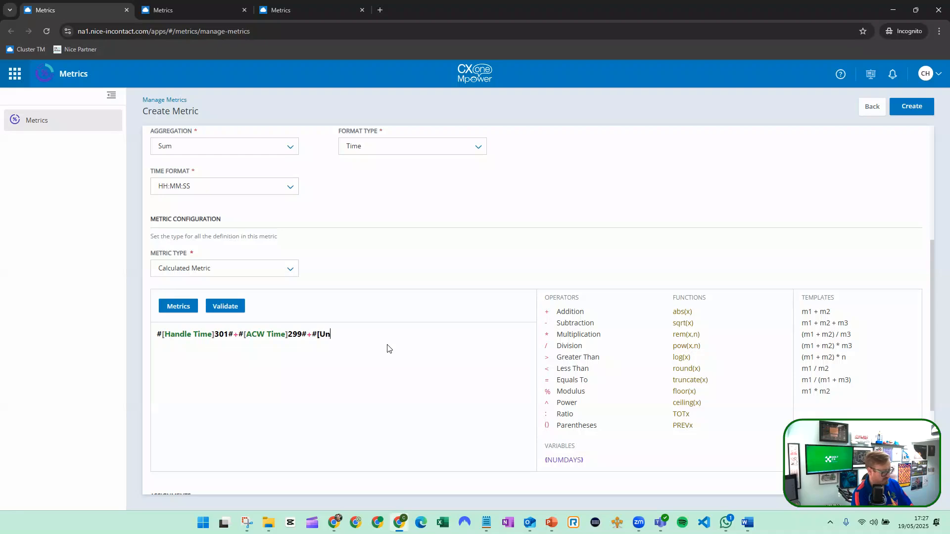
{"action": "type", "text": "available Time"}
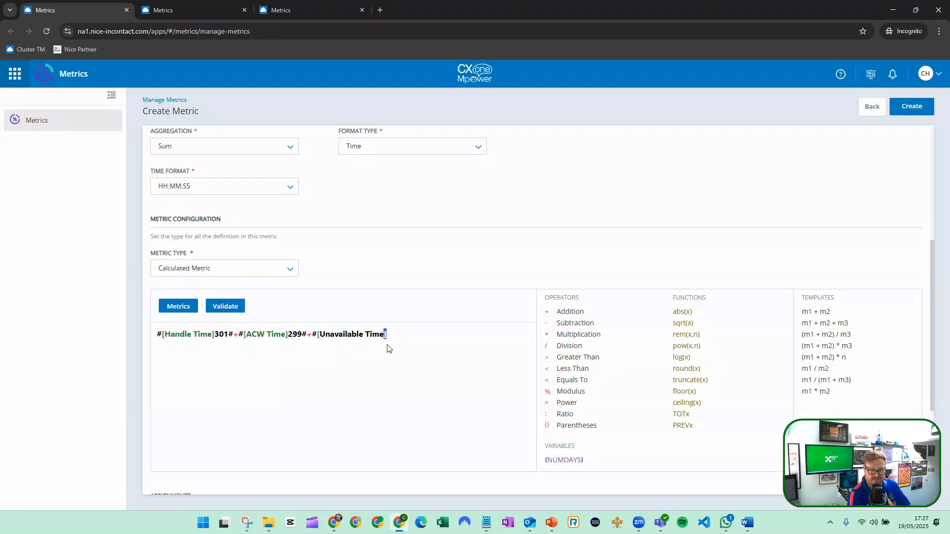
{"action": "key", "text": "ctrl+shift+Left"}
{"action": "key", "text": "ctrl+shift+Left"}
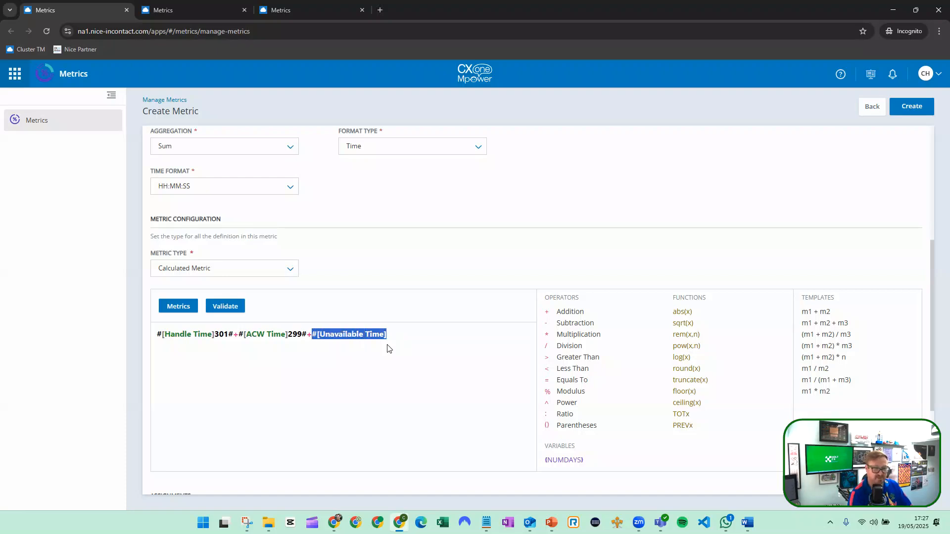
{"action": "key", "text": "BackSpace"}
Search the available metrics for "time" and insert Unavailable Time after the last plus sign in the formula.
{"action": "left_click", "coordinate": [183, 307]}
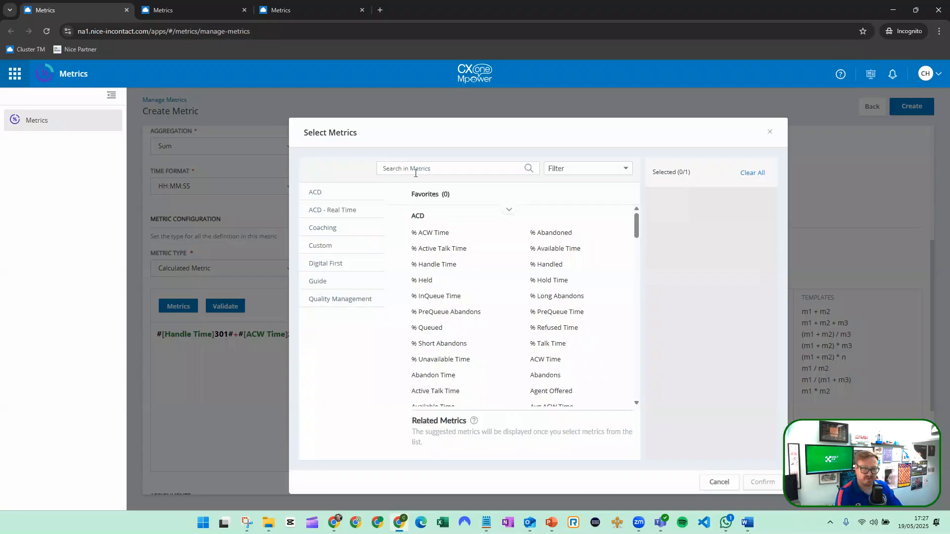
{"action": "left_click", "coordinate": [418, 170]}
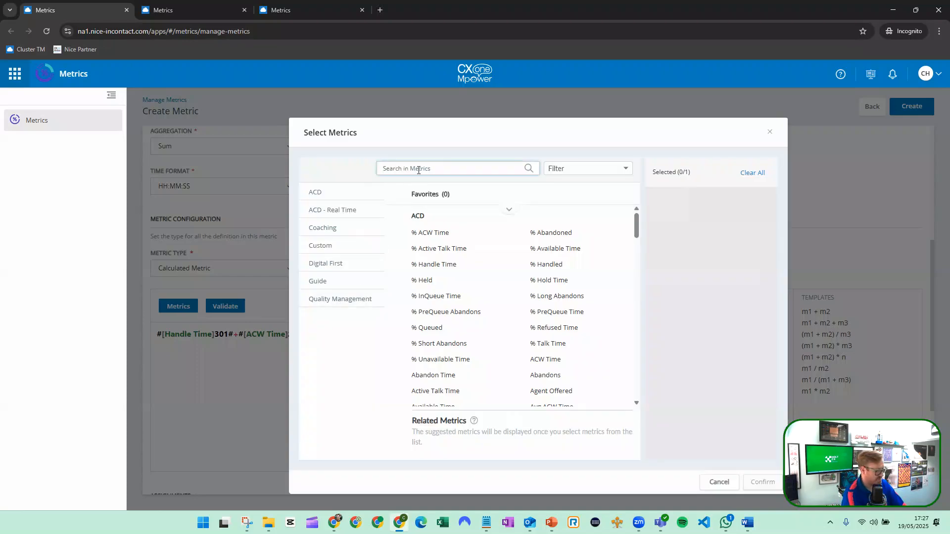
{"action": "type", "text": "time"}
{"action": "scroll", "coordinate": [476, 287], "scroll_direction": "down", "scroll_amount": 2}
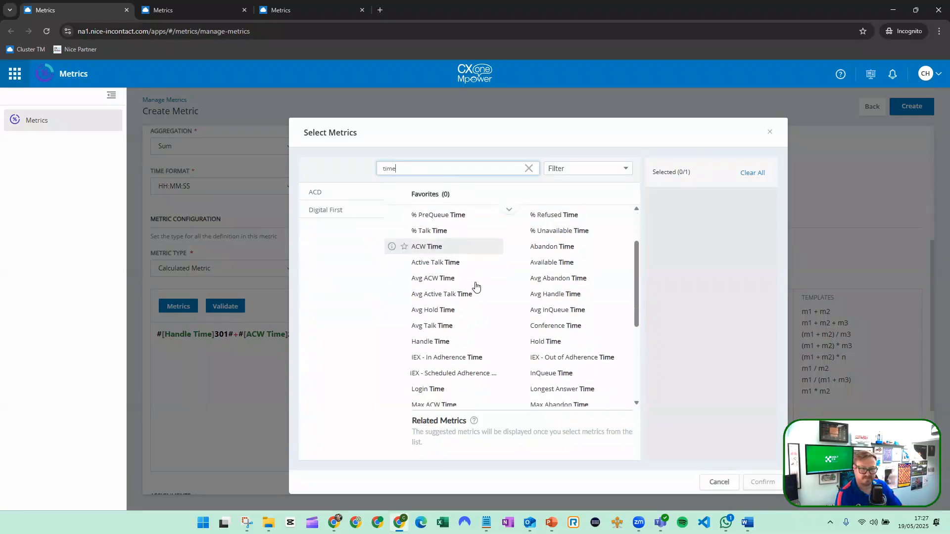
{"action": "scroll", "coordinate": [476, 287], "scroll_direction": "down", "scroll_amount": 3}
{"action": "left_click", "coordinate": [550, 321]}
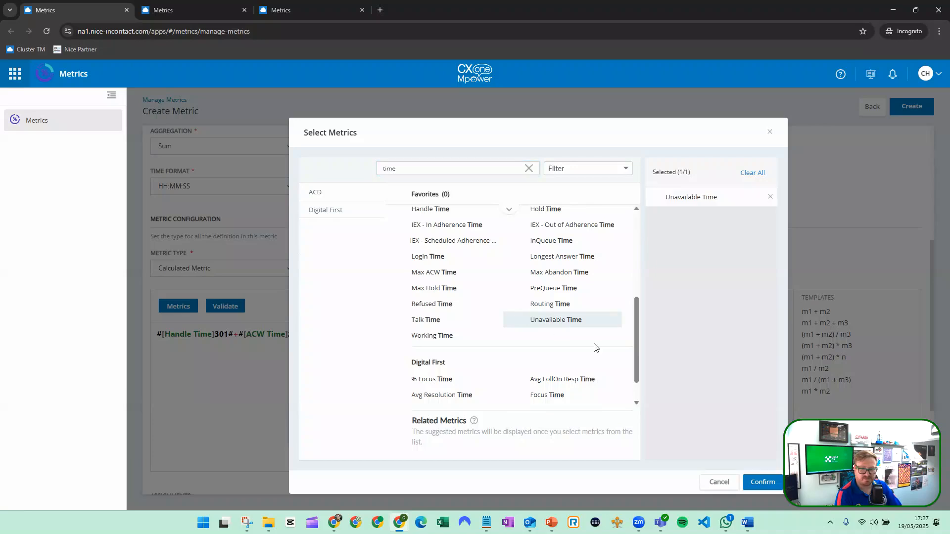
{"action": "left_click", "coordinate": [763, 482]}
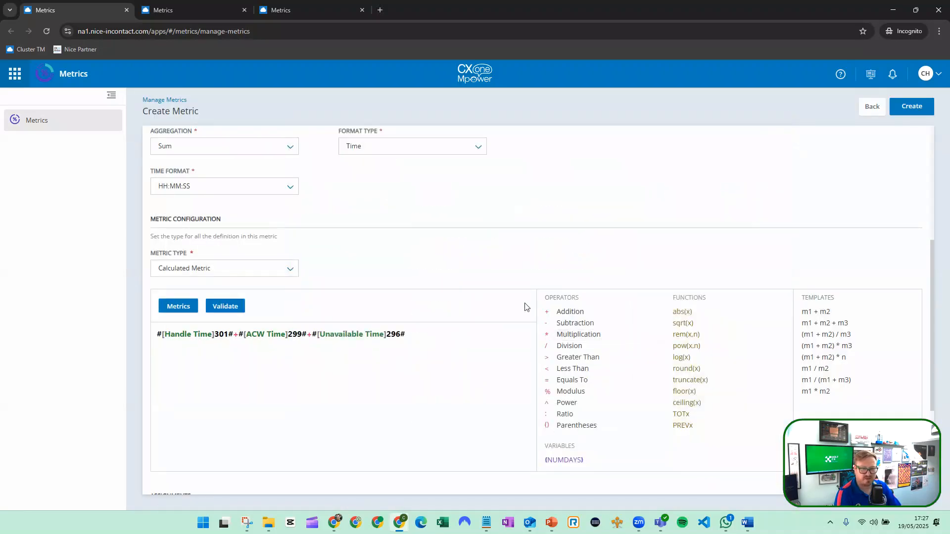
{"action": "scroll", "coordinate": [526, 304], "scroll_direction": "down", "scroll_amount": 3}
{"action": "scroll", "coordinate": [522, 308], "scroll_direction": "down", "scroll_amount": 1}
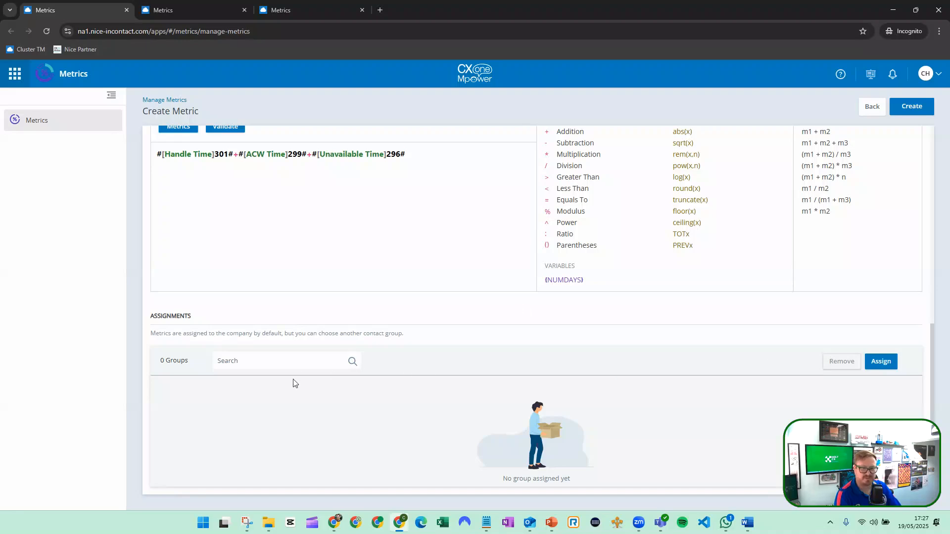
Review the completed metric definition, create the Holt Agent Time metric, and locate it in the ACD category of the metrics list.
{"action": "scroll", "coordinate": [297, 381], "scroll_direction": "up", "scroll_amount": 3}
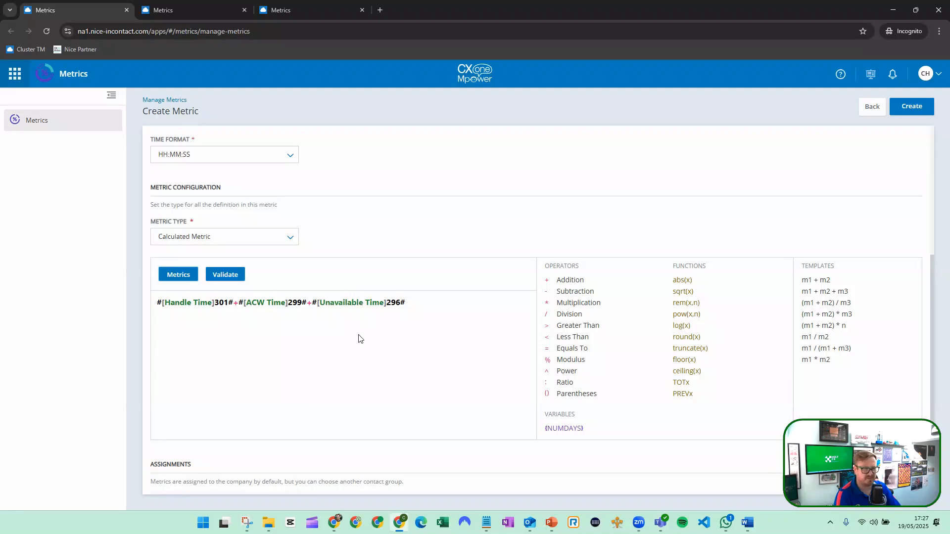
{"action": "scroll", "coordinate": [359, 339], "scroll_direction": "up", "scroll_amount": 6}
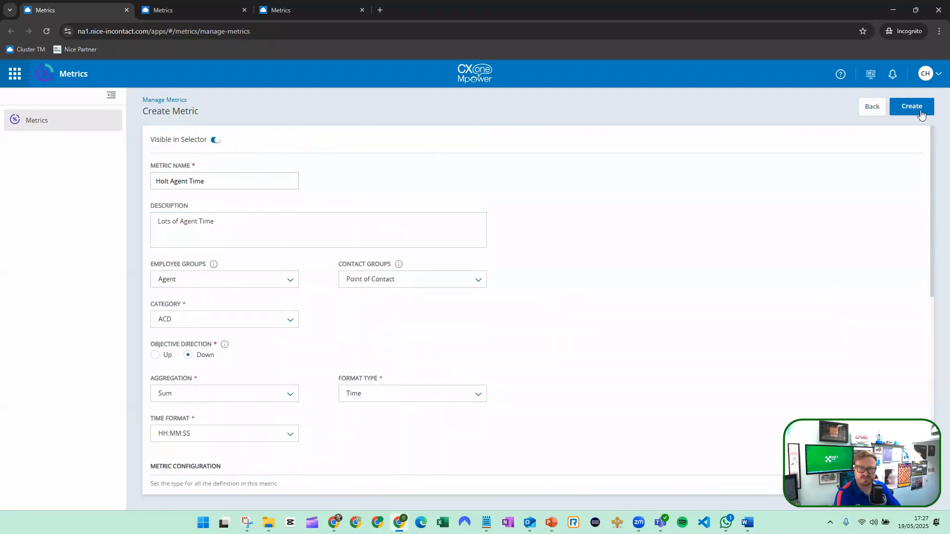
{"action": "left_click", "coordinate": [902, 114]}
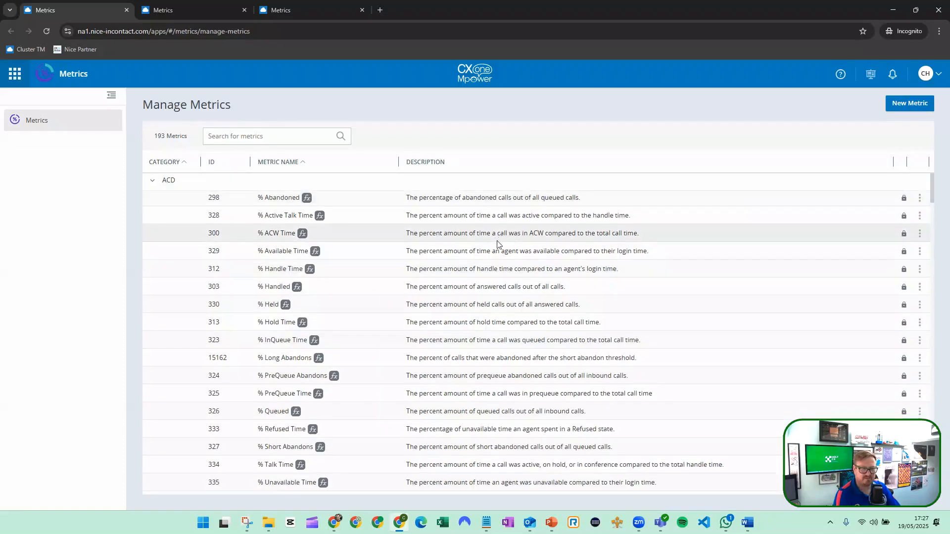
{"action": "scroll", "coordinate": [498, 244], "scroll_direction": "down", "scroll_amount": 2}
{"action": "scroll", "coordinate": [498, 243], "scroll_direction": "down", "scroll_amount": 10}
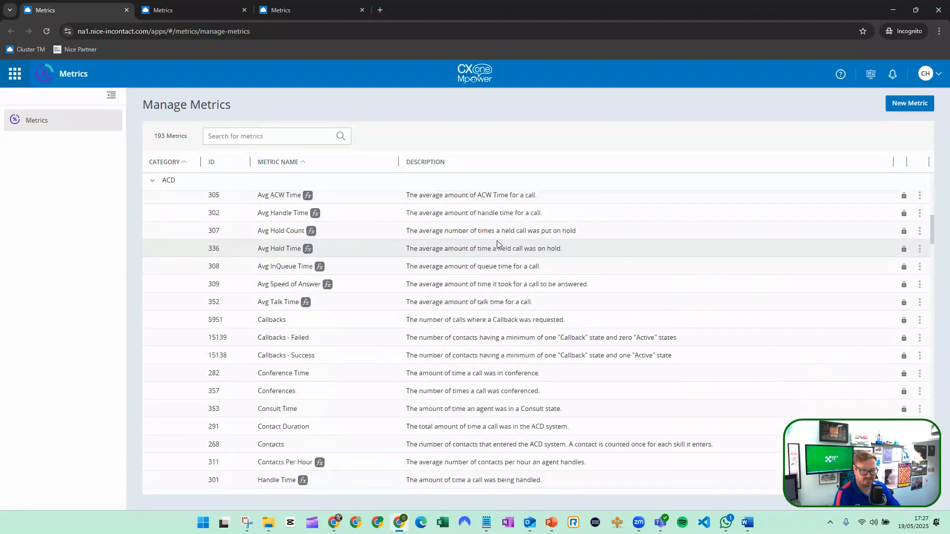
{"action": "scroll", "coordinate": [497, 245], "scroll_direction": "down", "scroll_amount": 4}
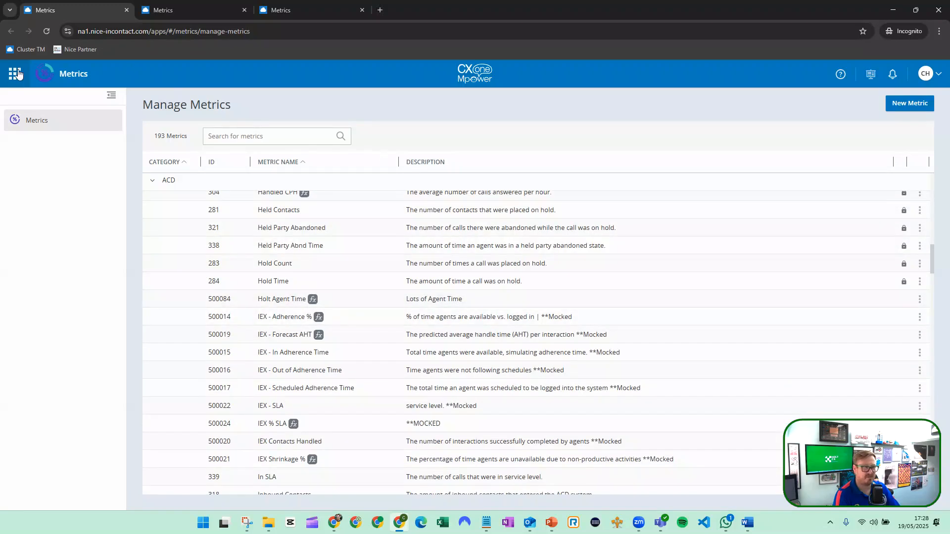
Switch to the second browser tab and open the Dashboard application there.
{"action": "left_click", "coordinate": [218, 17]}
{"action": "left_click", "coordinate": [15, 74]}
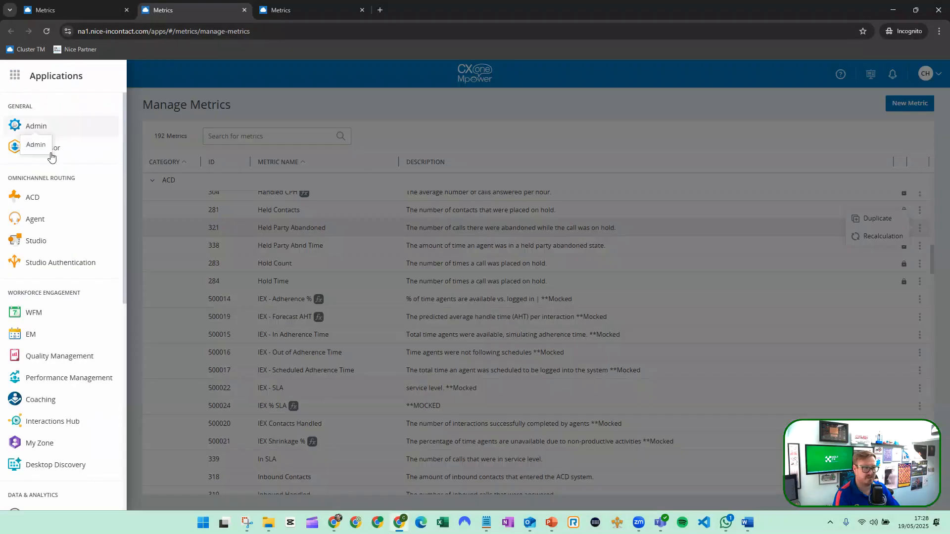
{"action": "scroll", "coordinate": [56, 438], "scroll_direction": "down", "scroll_amount": 1}
{"action": "left_click", "coordinate": [49, 415]}
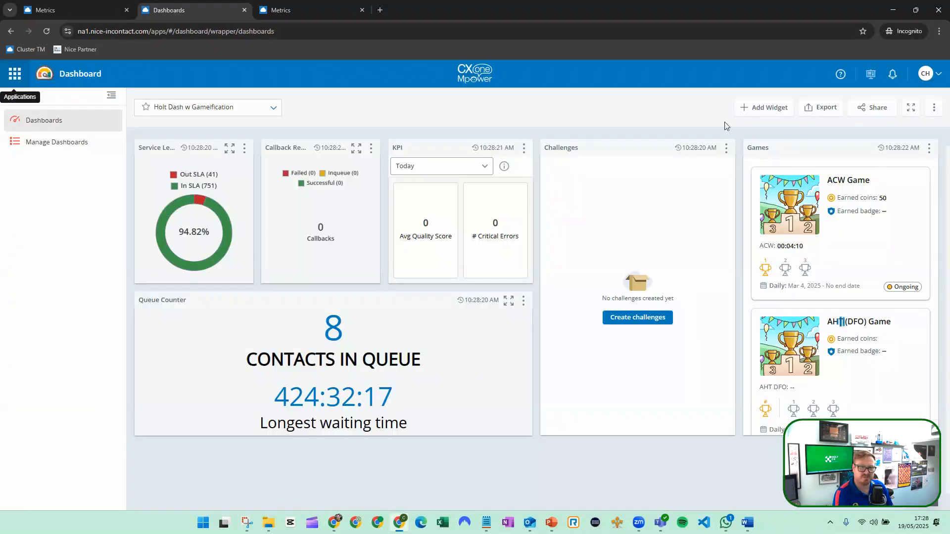
Add two KPI widgets from the Metrics category side by side below the Queue Counter on the Holt Dash w Gameification dashboard.
{"action": "left_click", "coordinate": [753, 114]}
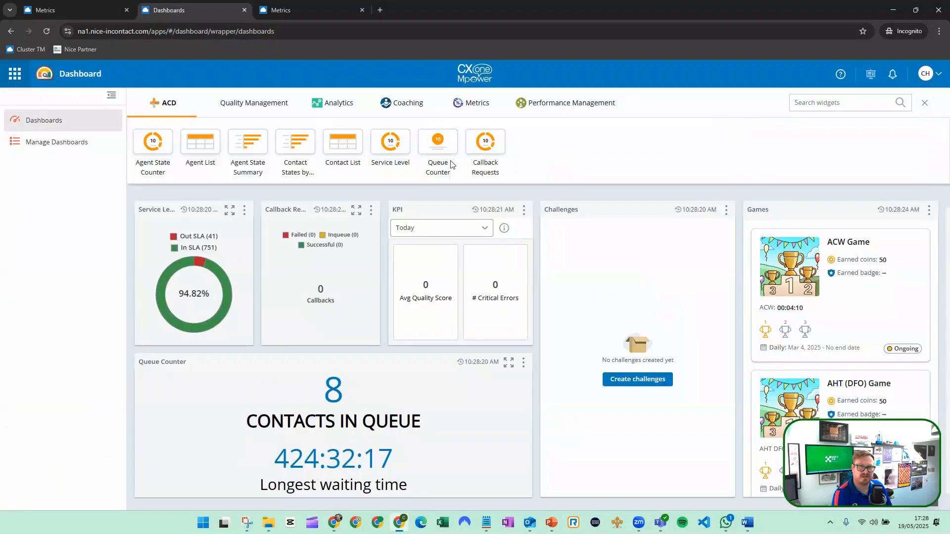
{"action": "left_click", "coordinate": [470, 102]}
{"action": "left_click_drag", "start_coordinate": [183, 135], "coordinate": [255, 277]}
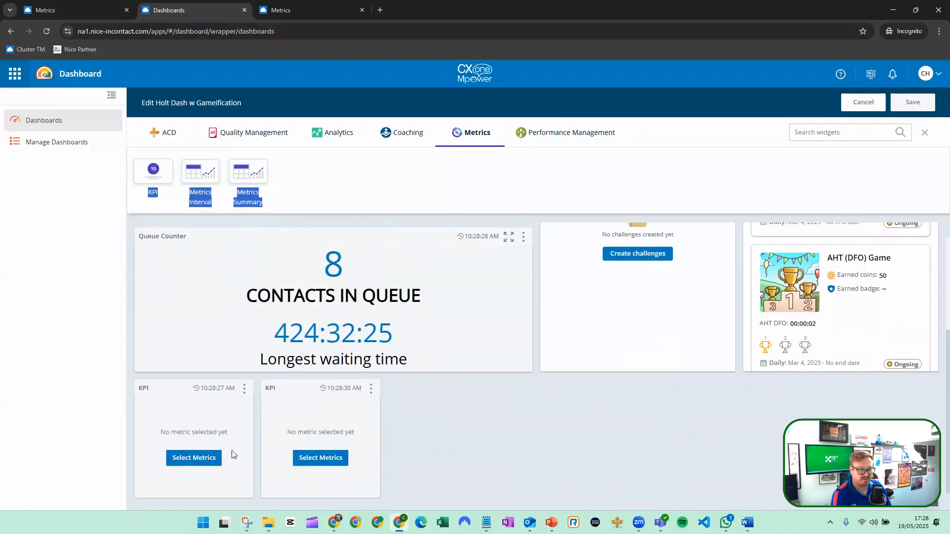
Configure the first new KPI widget to show the Holt Agent Time metric in HH:MM:SS format, and save its settings.
{"action": "left_click", "coordinate": [215, 457]}
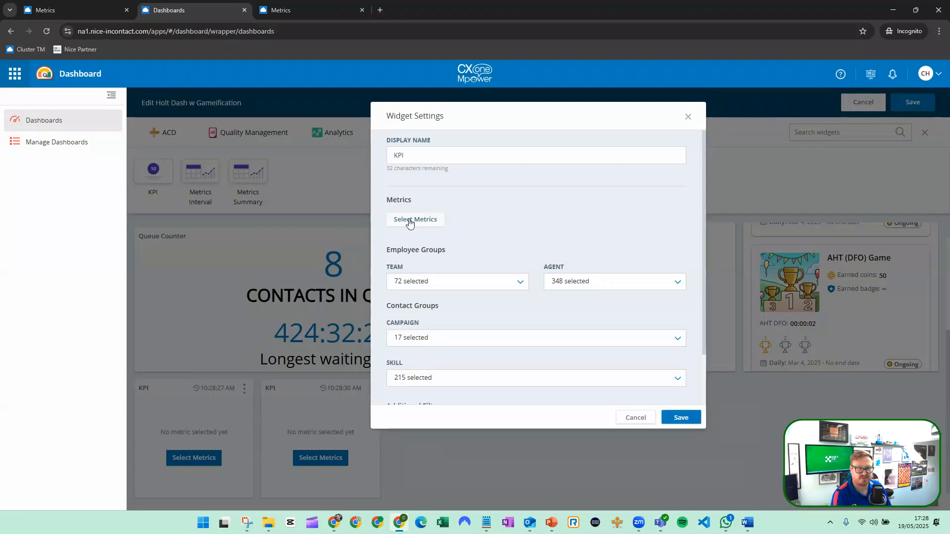
{"action": "left_click", "coordinate": [411, 219]}
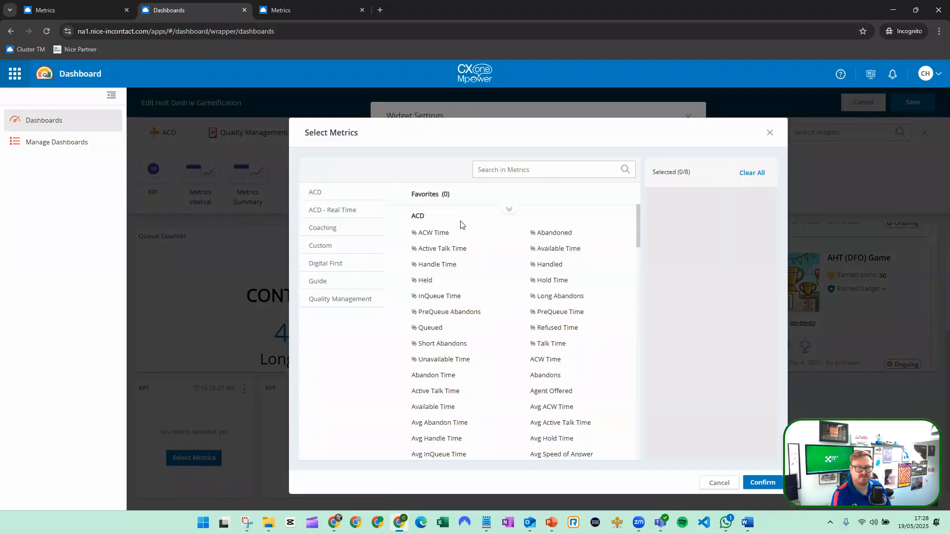
{"action": "scroll", "coordinate": [501, 232], "scroll_direction": "down", "scroll_amount": 5}
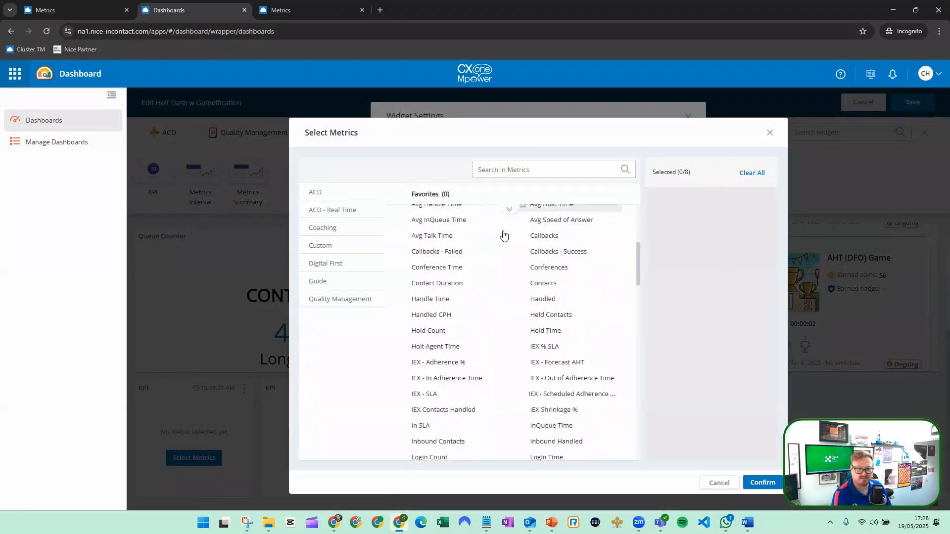
{"action": "left_click", "coordinate": [449, 334]}
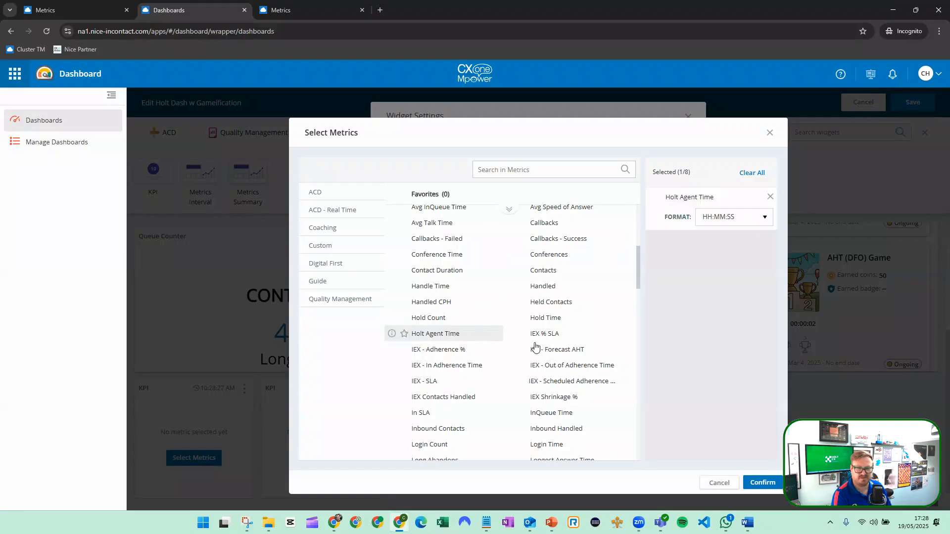
{"action": "left_click", "coordinate": [749, 218]}
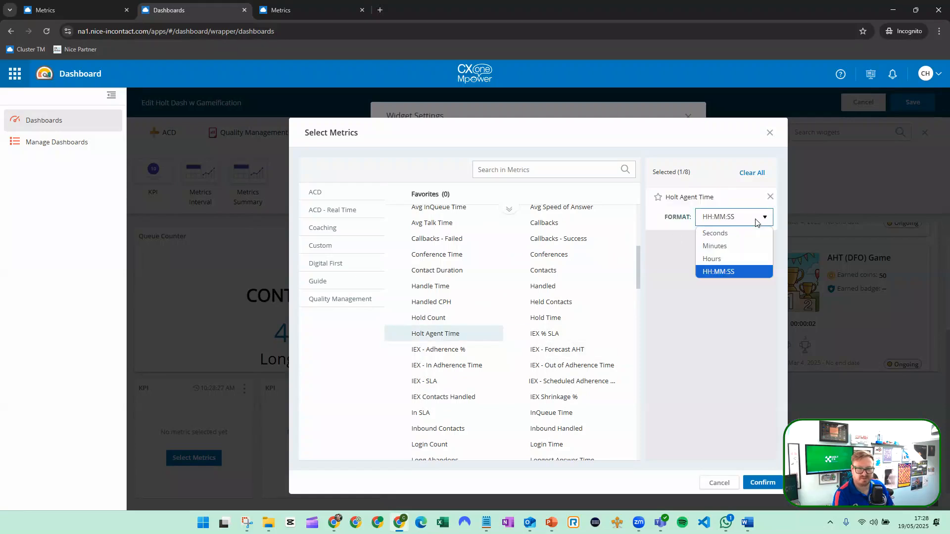
{"action": "left_click", "coordinate": [727, 273]}
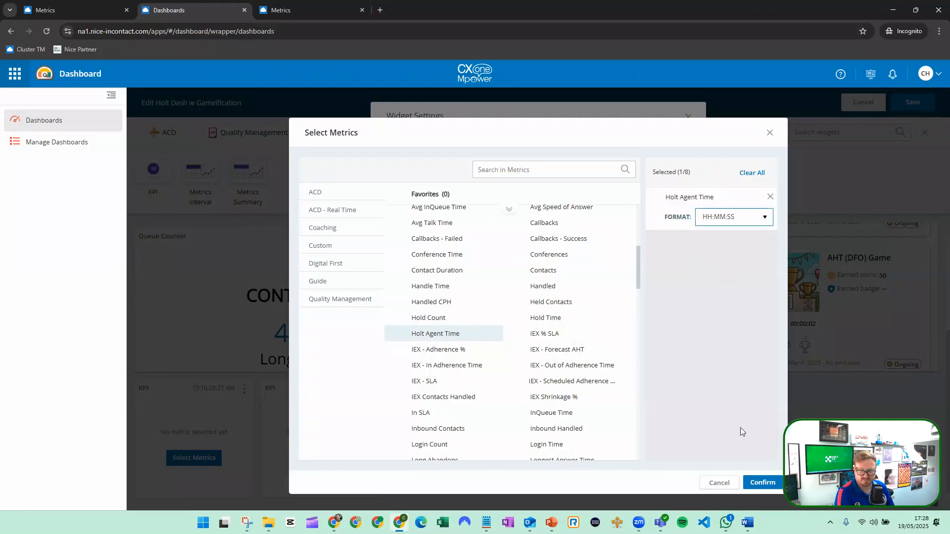
{"action": "left_click", "coordinate": [763, 484]}
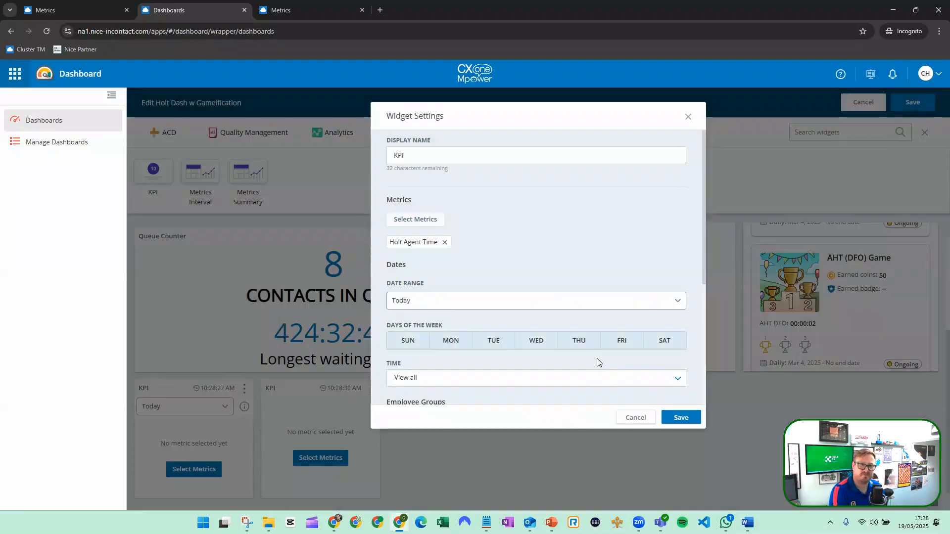
{"action": "scroll", "coordinate": [666, 341], "scroll_direction": "down", "scroll_amount": 4}
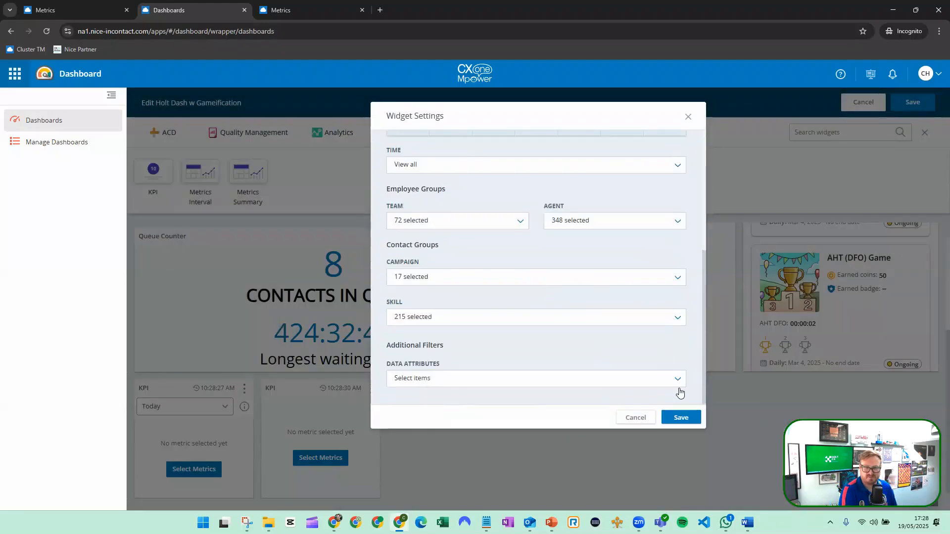
{"action": "left_click", "coordinate": [677, 419]}
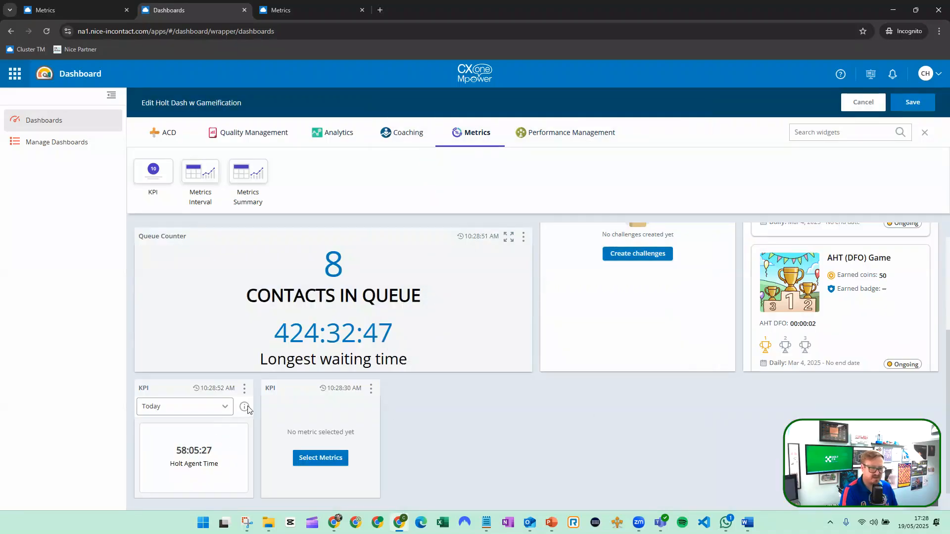
Review the display options, settings and team filter of the Holt Agent Time KPI widget, and close the settings without saving.
{"action": "left_click", "coordinate": [244, 389]}
{"action": "mouse_move", "coordinate": [216, 331]}
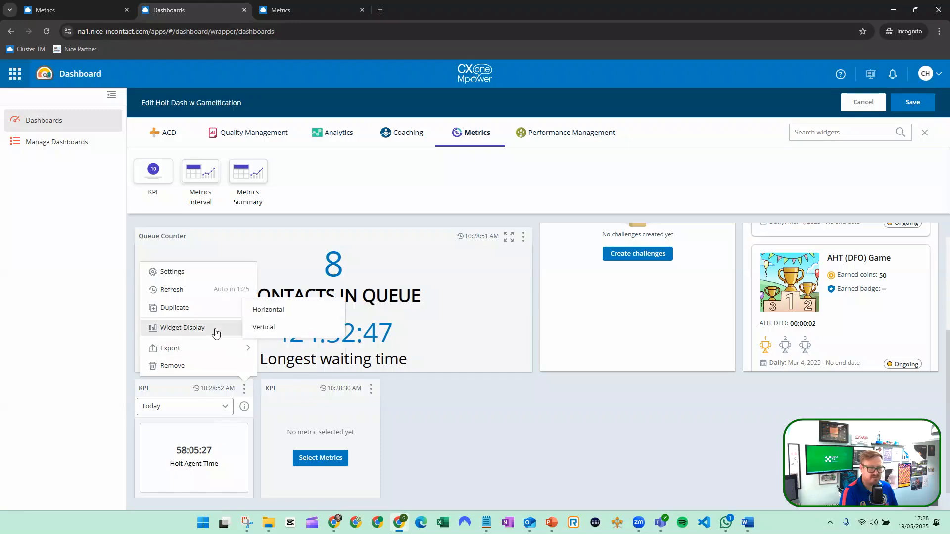
{"action": "left_click", "coordinate": [205, 272]}
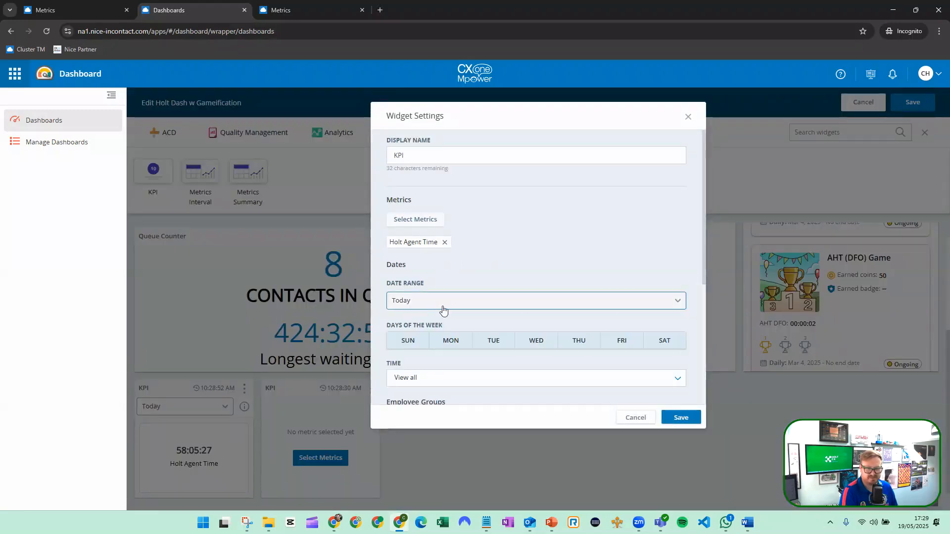
{"action": "scroll", "coordinate": [444, 308], "scroll_direction": "down", "scroll_amount": 3}
{"action": "left_click", "coordinate": [437, 291]}
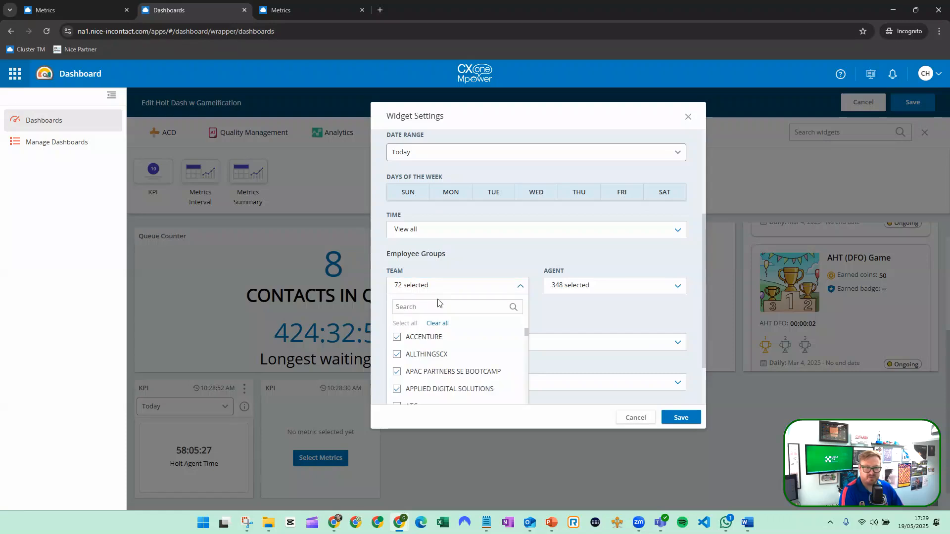
{"action": "scroll", "coordinate": [439, 333], "scroll_direction": "down", "scroll_amount": 5}
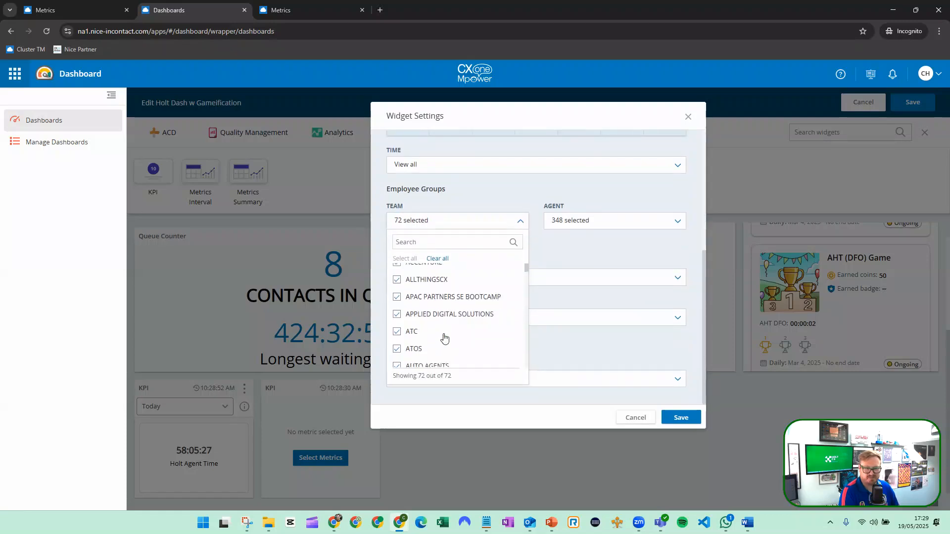
{"action": "scroll", "coordinate": [473, 336], "scroll_direction": "down", "scroll_amount": 3}
{"action": "left_click", "coordinate": [634, 420]}
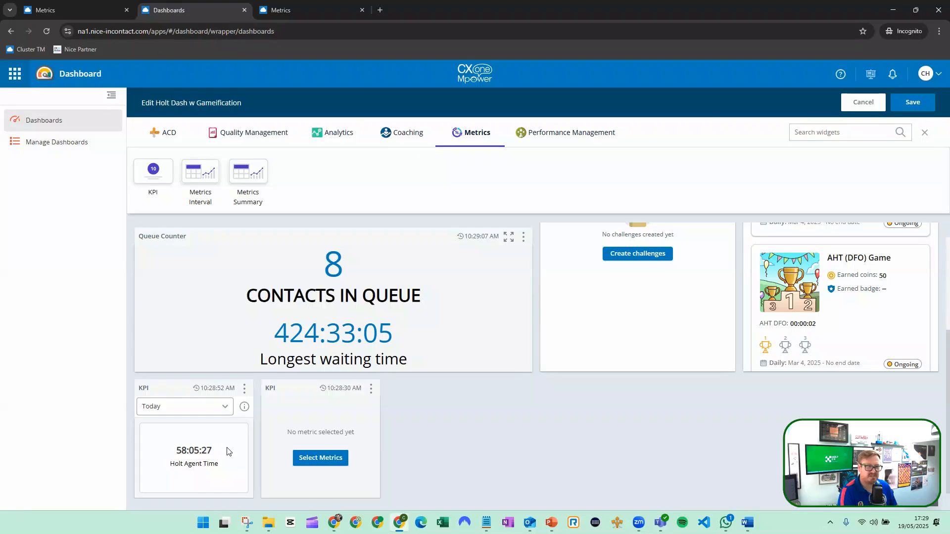
Return to the first Metrics browser tab, start a new metric, and set its metric type to Standard Metric.
{"action": "left_click", "coordinate": [96, 14]}
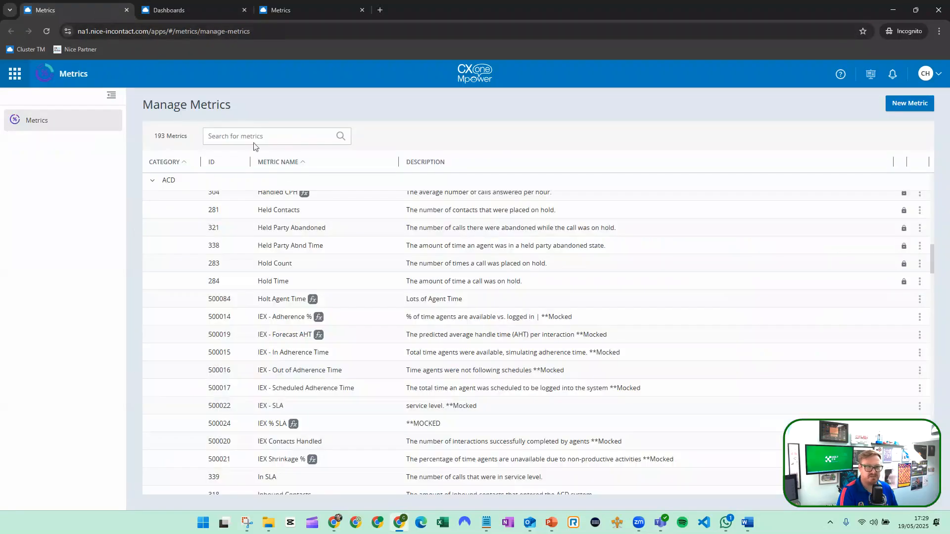
{"action": "left_click", "coordinate": [909, 103]}
{"action": "scroll", "coordinate": [329, 319], "scroll_direction": "down", "scroll_amount": 5}
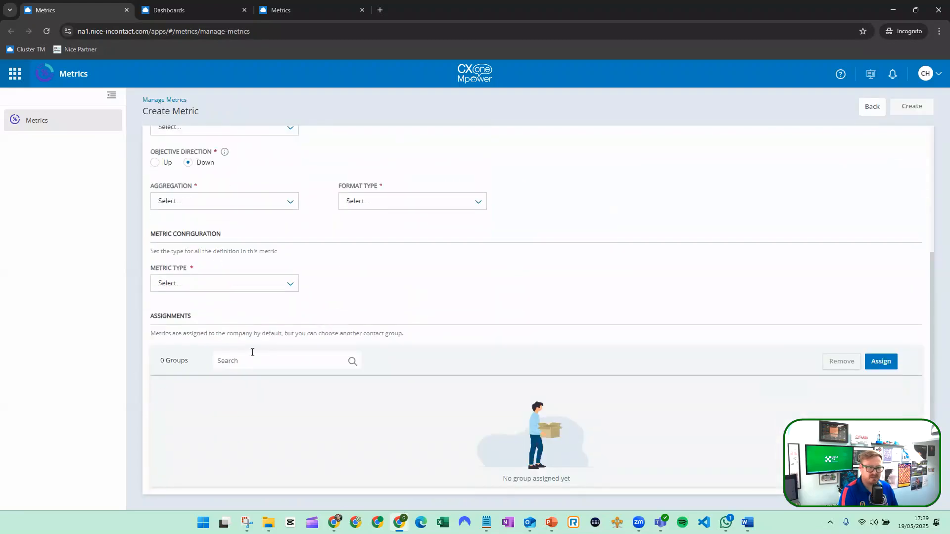
{"action": "left_click", "coordinate": [273, 283]}
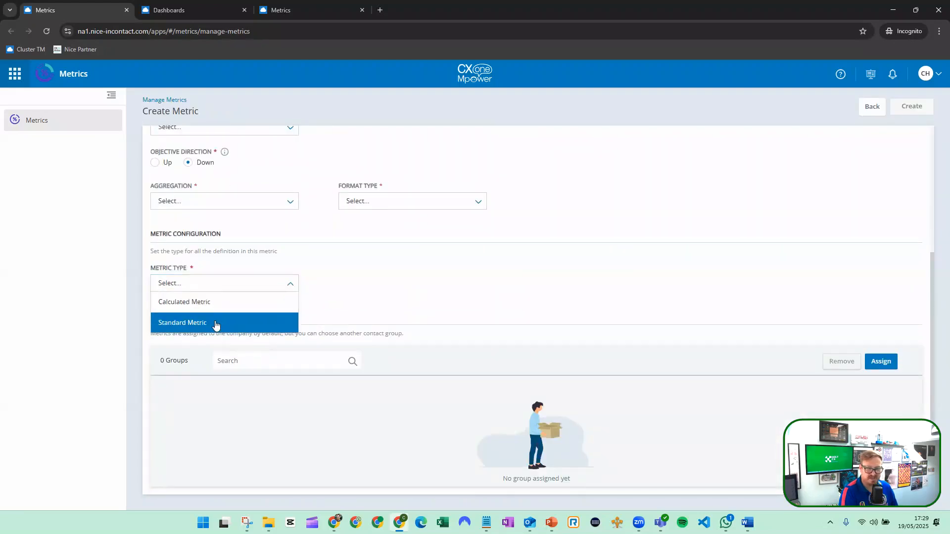
{"action": "left_click", "coordinate": [218, 325]}
Examine the available reporting sets and the remaining metric value, date and filter fields for the standard metric.
{"action": "left_click", "coordinate": [231, 325]}
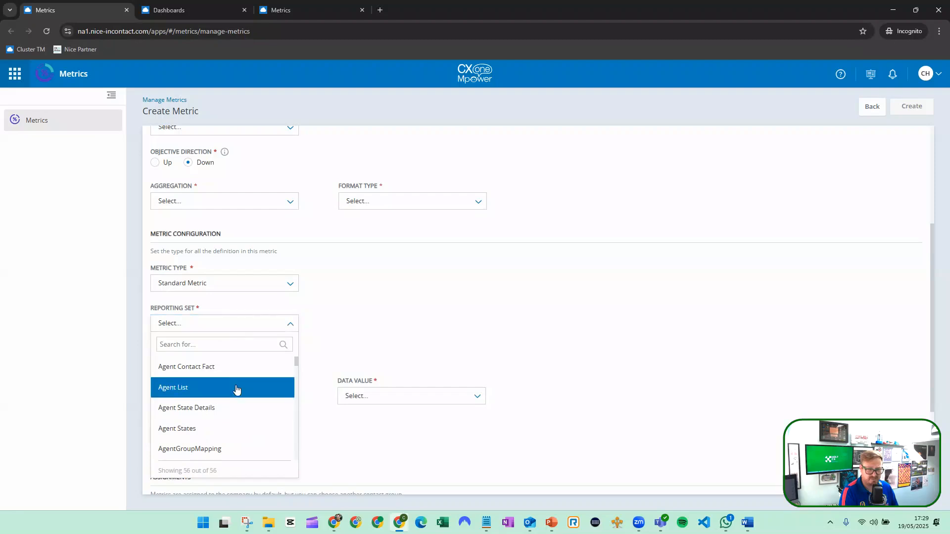
{"action": "scroll", "coordinate": [242, 418], "scroll_direction": "down", "scroll_amount": 3}
{"action": "scroll", "coordinate": [243, 419], "scroll_direction": "down", "scroll_amount": 9}
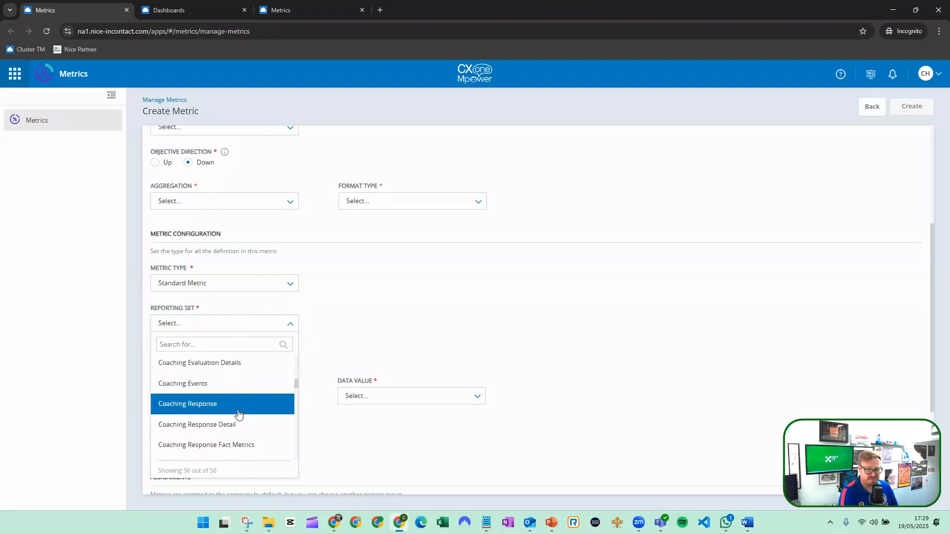
{"action": "scroll", "coordinate": [238, 414], "scroll_direction": "down", "scroll_amount": 1}
{"action": "scroll", "coordinate": [238, 414], "scroll_direction": "up", "scroll_amount": 3}
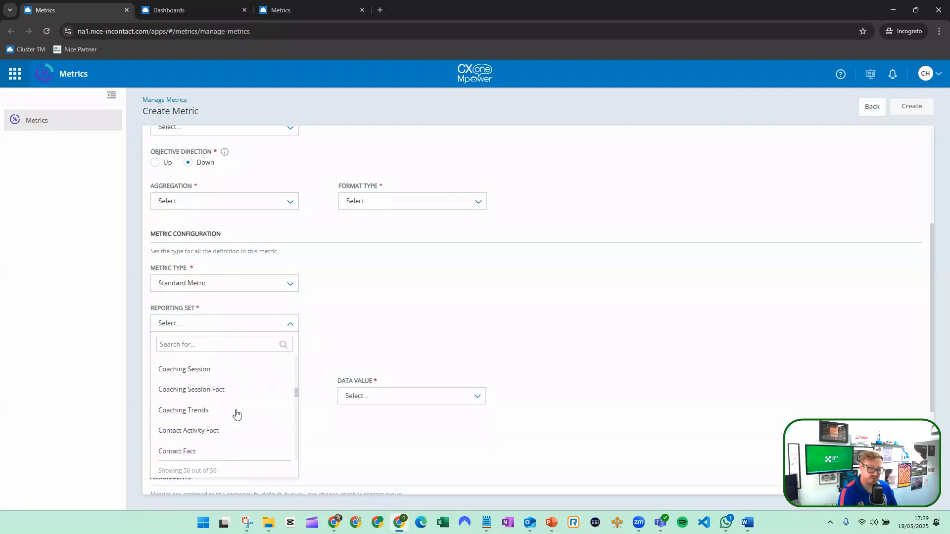
{"action": "scroll", "coordinate": [237, 414], "scroll_direction": "down", "scroll_amount": 3}
{"action": "scroll", "coordinate": [236, 413], "scroll_direction": "down", "scroll_amount": 10}
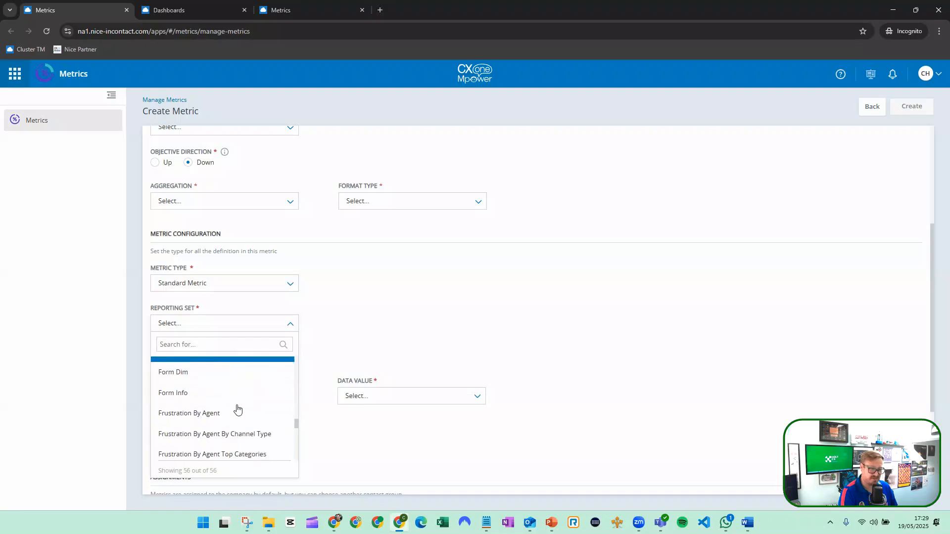
{"action": "scroll", "coordinate": [238, 408], "scroll_direction": "up", "scroll_amount": 1}
{"action": "scroll", "coordinate": [238, 403], "scroll_direction": "down", "scroll_amount": 3}
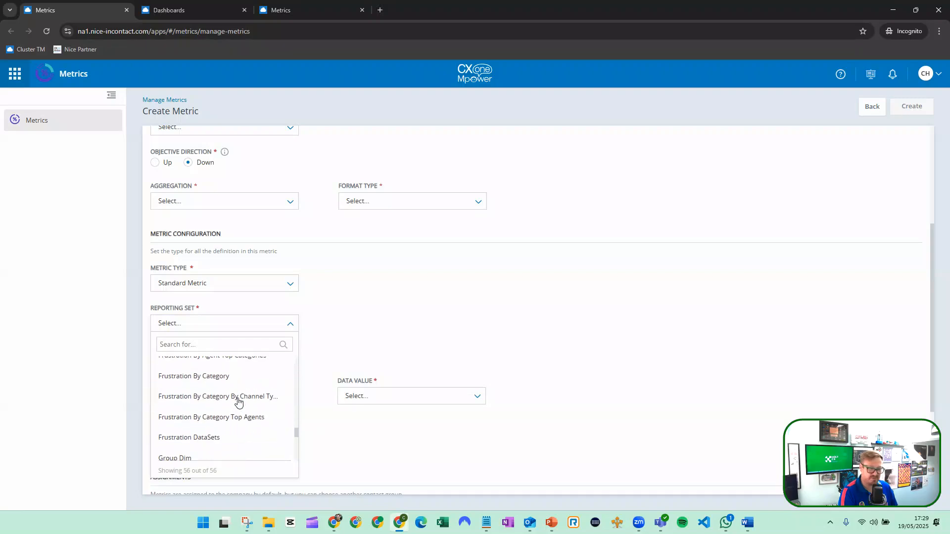
{"action": "scroll", "coordinate": [238, 400], "scroll_direction": "down", "scroll_amount": 5}
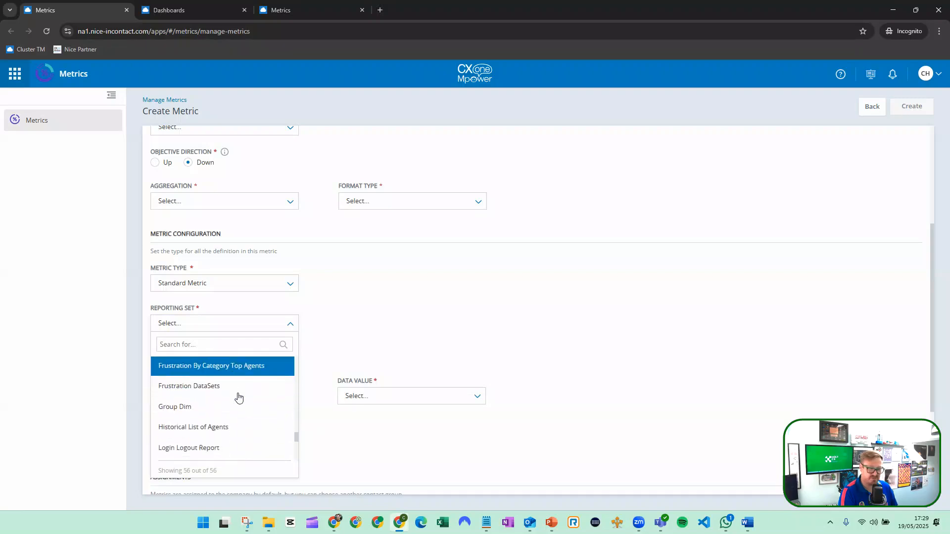
{"action": "left_click", "coordinate": [343, 347]}
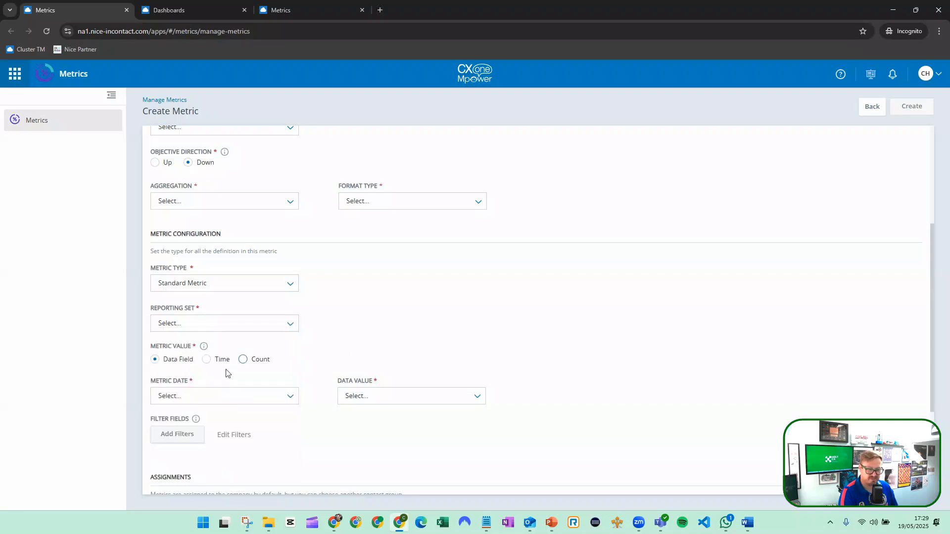
{"action": "scroll", "coordinate": [276, 366], "scroll_direction": "down", "scroll_amount": 2}
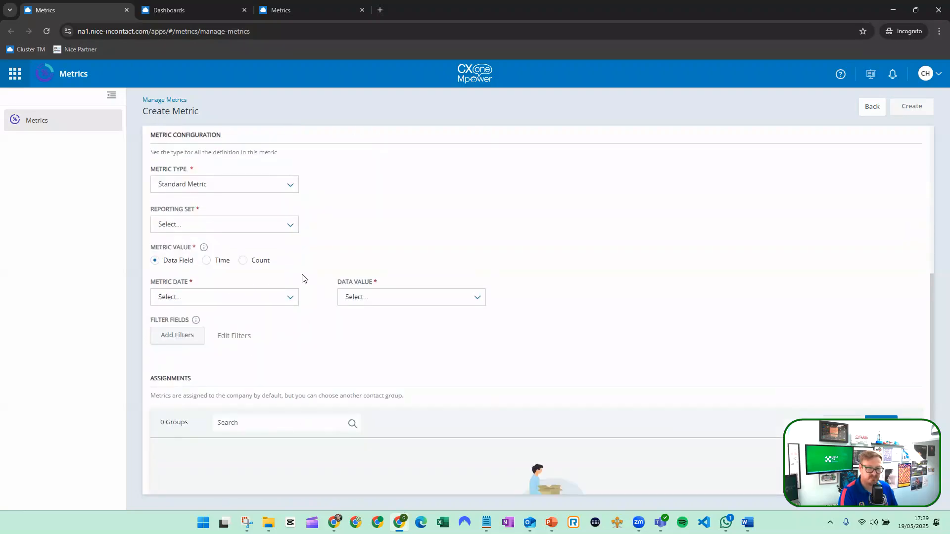